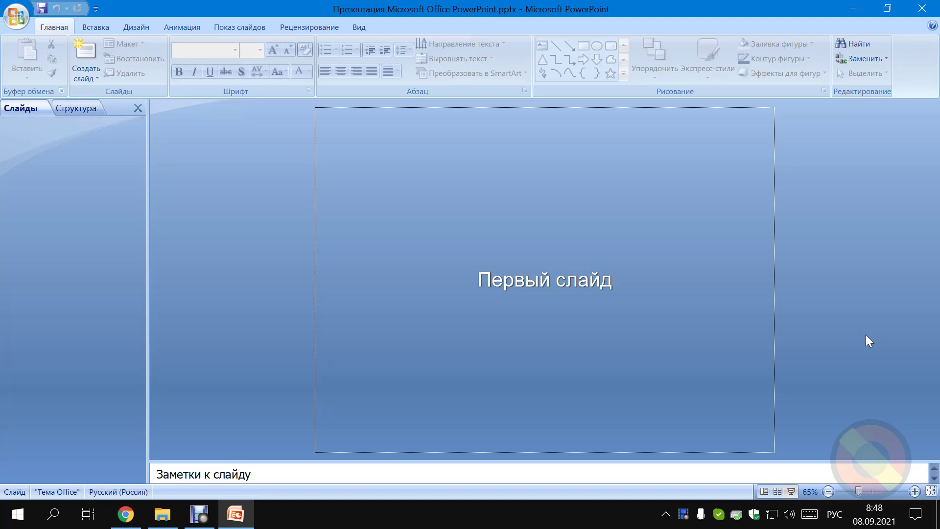
Add the first slide to the empty presentation.
{"action": "left_click", "coordinate": [866, 335]}
{"action": "left_click", "coordinate": [866, 333]}
{"action": "left_click", "coordinate": [434, 145]}
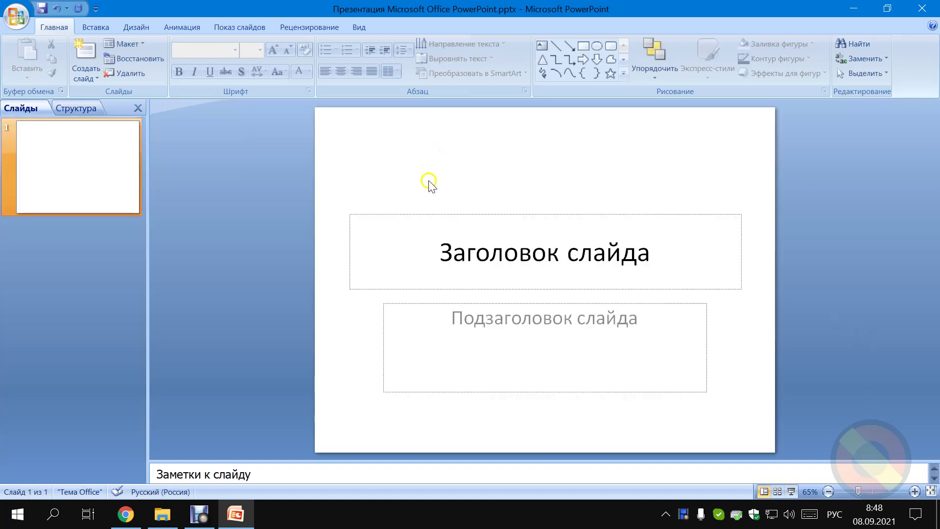
Type 'PowerPoint' as the slide title in English, then select the title text.
{"action": "left_click", "coordinate": [468, 254]}
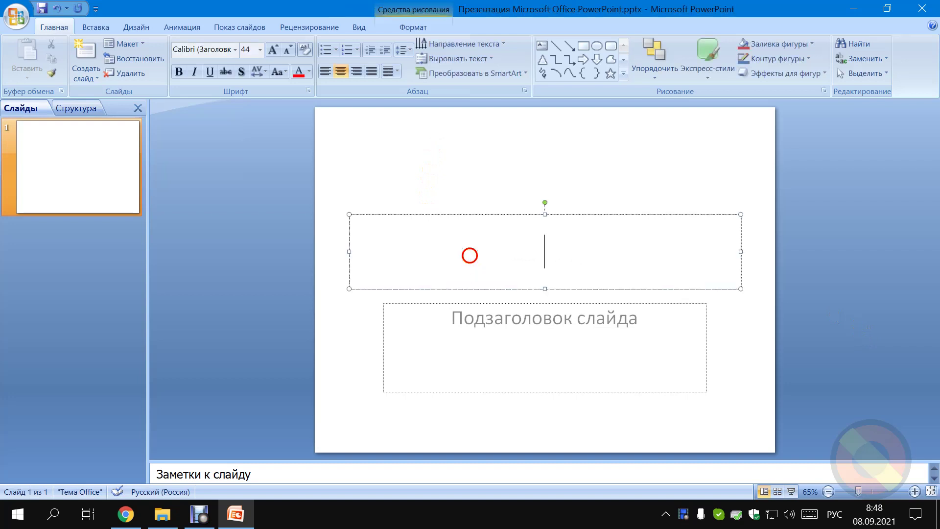
{"action": "key", "text": "alt+shift"}
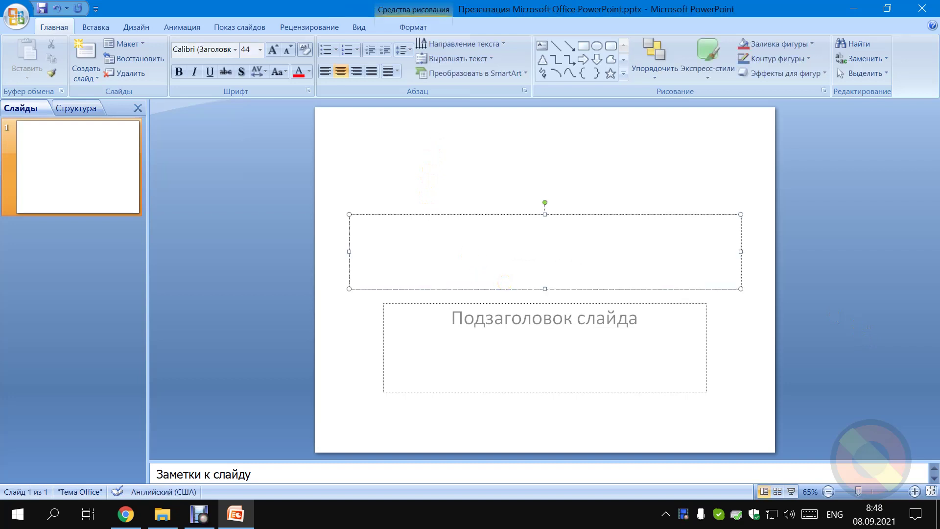
{"action": "type", "text": "PowerPoint"}
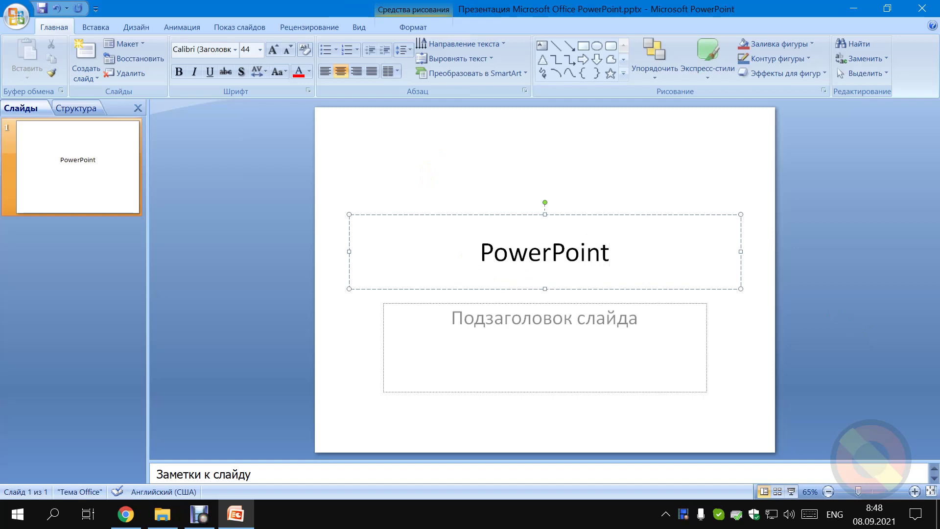
{"action": "left_click", "coordinate": [440, 161]}
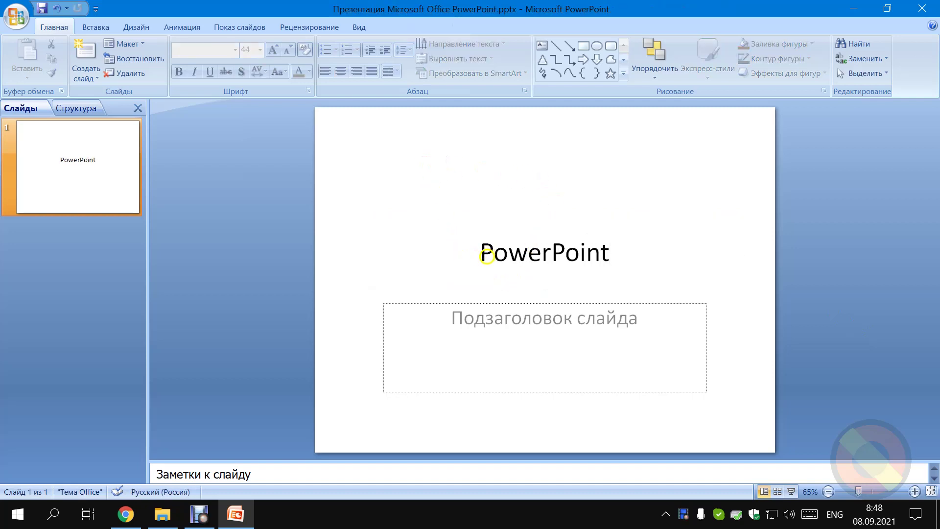
{"action": "left_click_drag", "start_coordinate": [488, 255], "coordinate": [608, 259]}
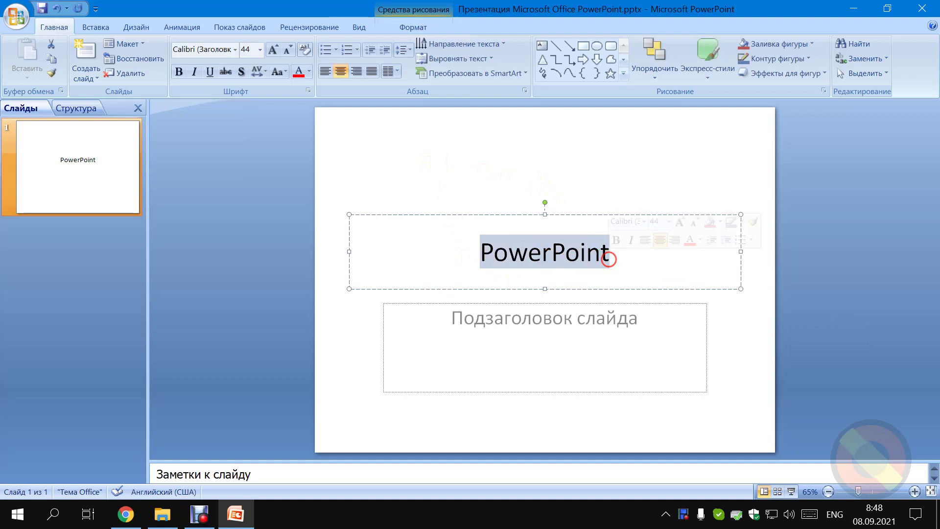
Make the title bold Arial Black at 86 pt and move its box left.
{"action": "left_click", "coordinate": [179, 72]}
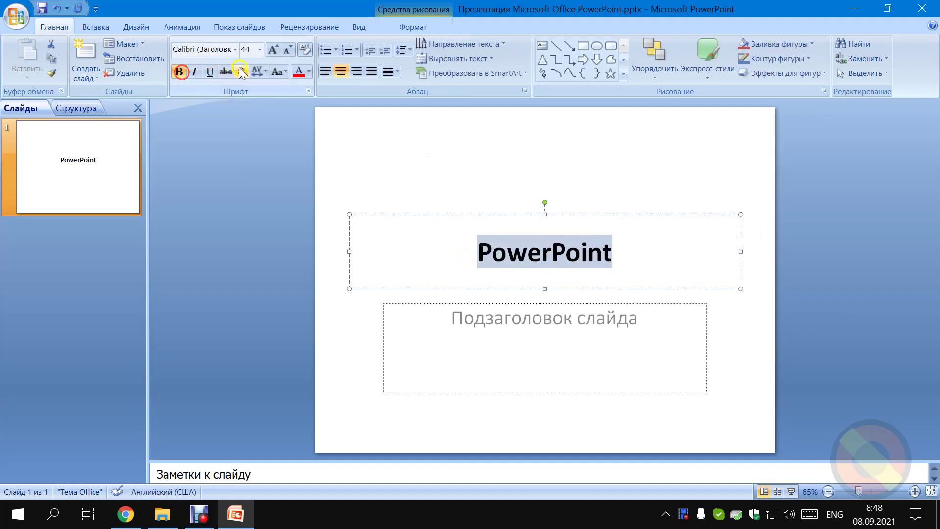
{"action": "left_click", "coordinate": [260, 49]}
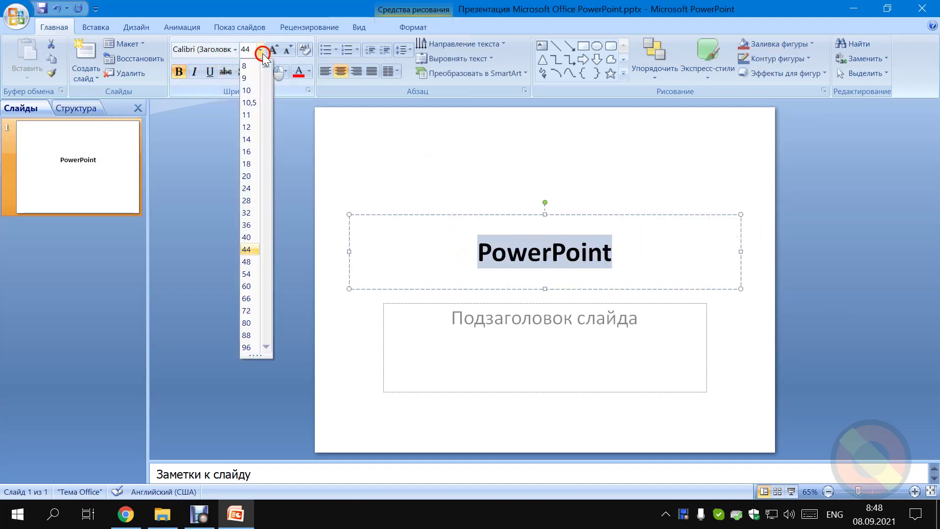
{"action": "left_click", "coordinate": [251, 341]}
{"action": "left_click", "coordinate": [235, 49]}
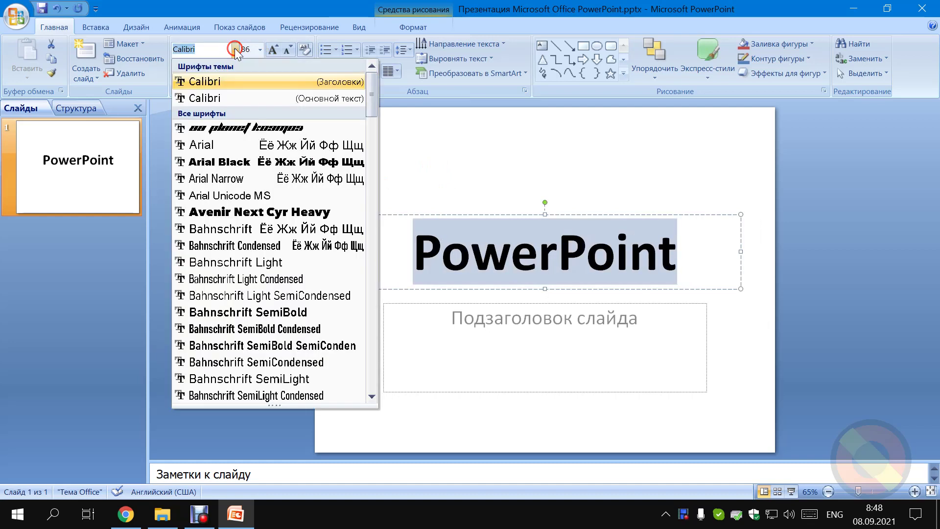
{"action": "left_click", "coordinate": [244, 161]}
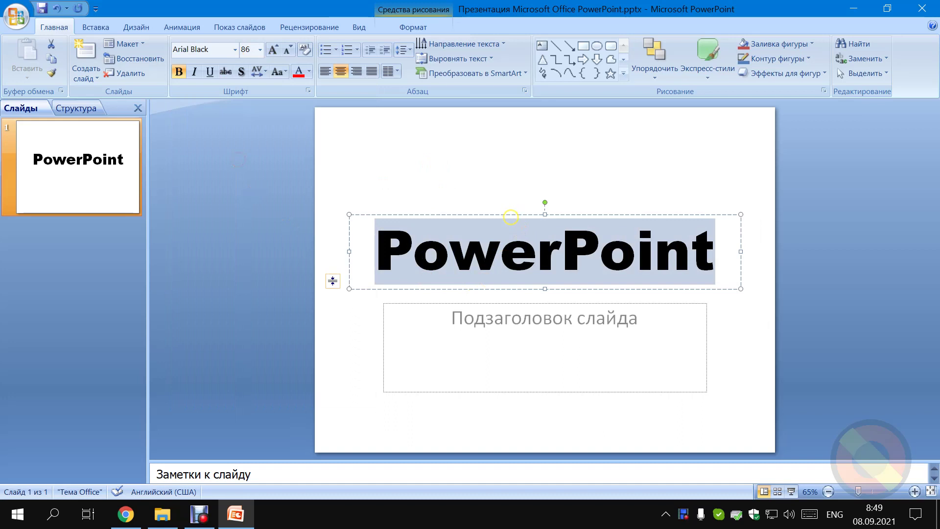
{"action": "left_click_drag", "start_coordinate": [510, 216], "coordinate": [372, 210]}
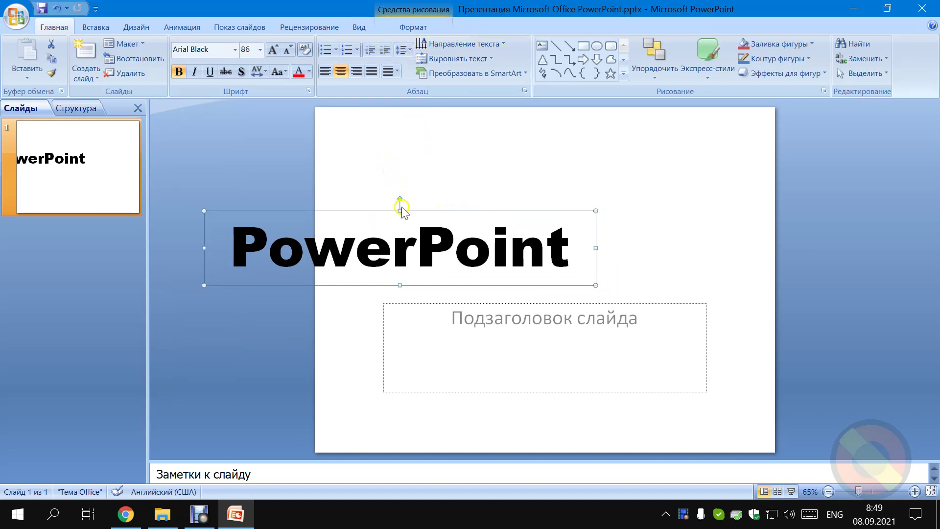
Preview the Glow text effect without applying it, then move the title box up and left.
{"action": "left_click", "coordinate": [417, 28]}
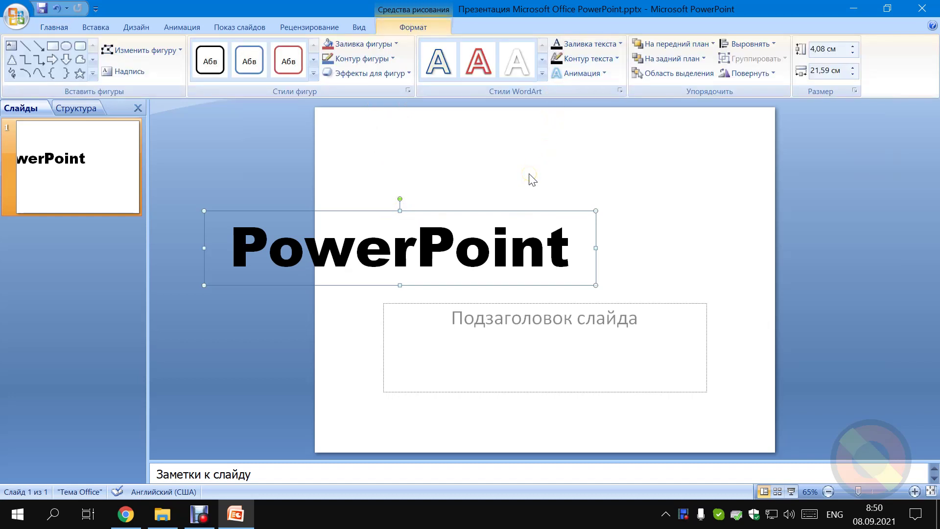
{"action": "left_click", "coordinate": [571, 74]}
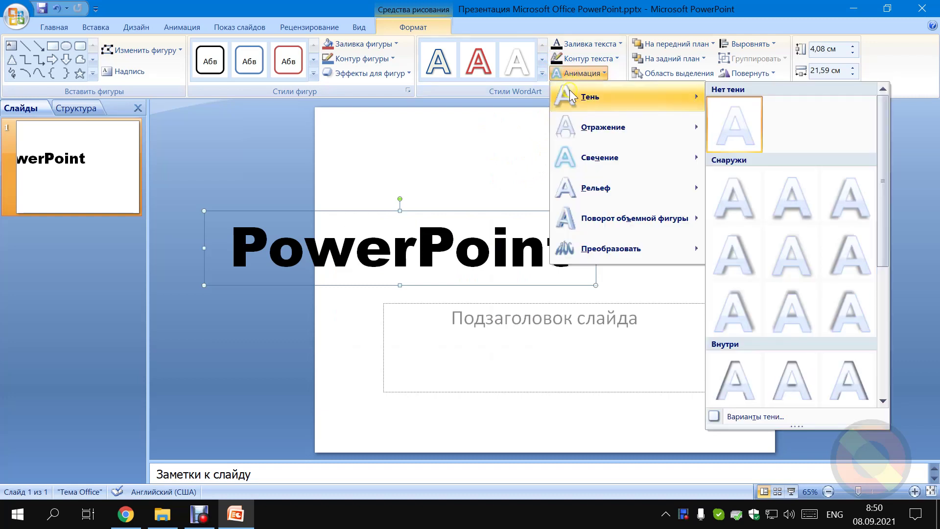
{"action": "mouse_move", "coordinate": [599, 157]}
{"action": "left_click", "coordinate": [518, 127]}
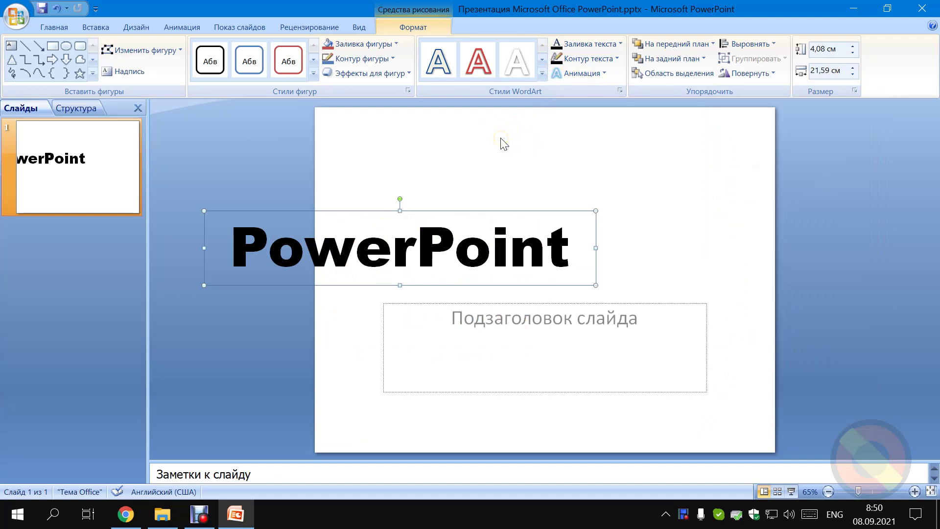
{"action": "left_click_drag", "start_coordinate": [475, 212], "coordinate": [458, 185]}
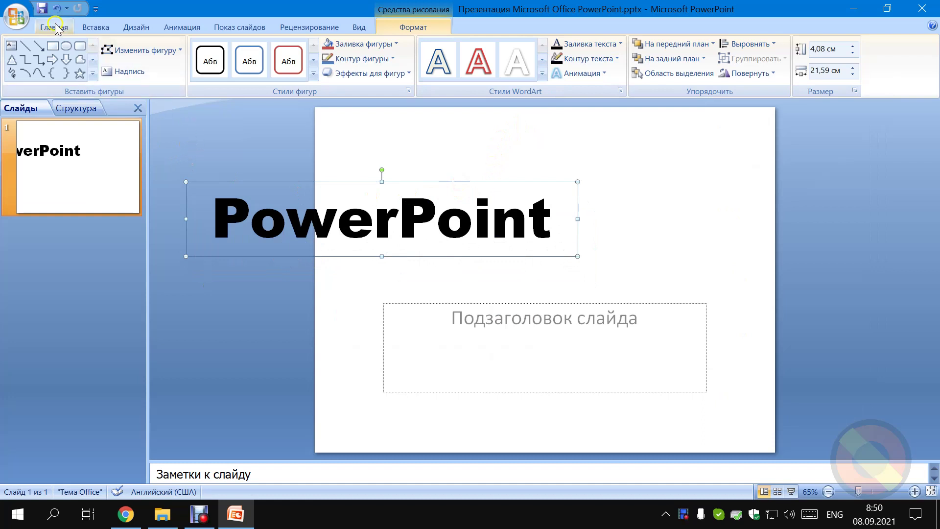
Change the title text to a blue theme colour, then show the WordArt formatting options.
{"action": "left_click", "coordinate": [55, 27]}
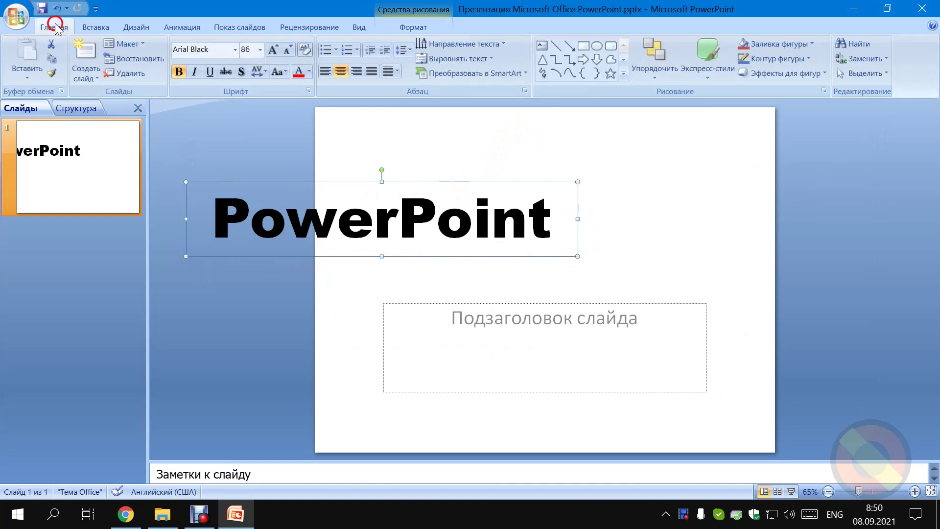
{"action": "left_click", "coordinate": [312, 72]}
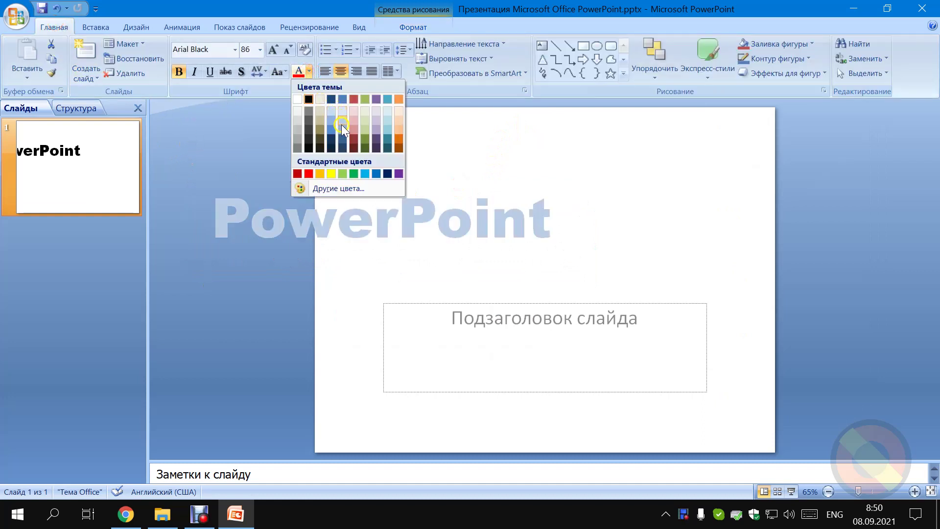
{"action": "left_click", "coordinate": [342, 99]}
{"action": "left_click", "coordinate": [425, 186]}
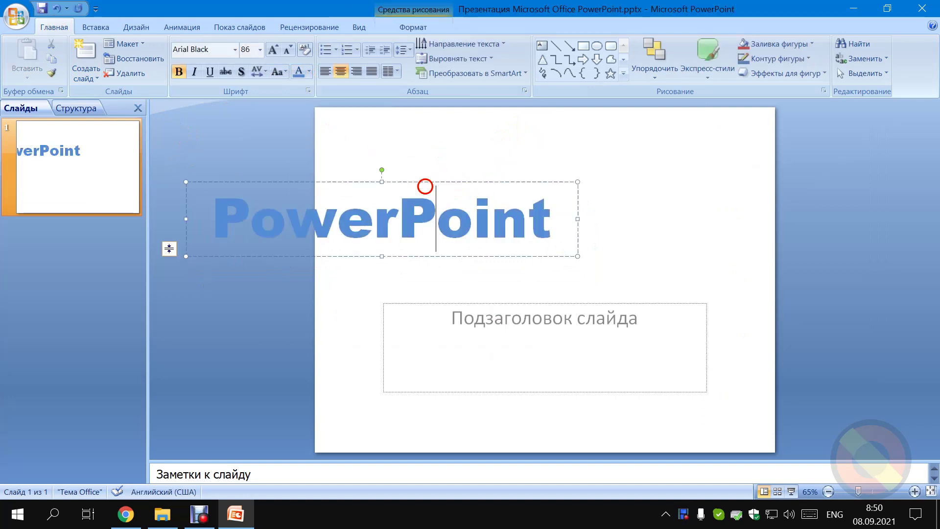
{"action": "left_click", "coordinate": [416, 15]}
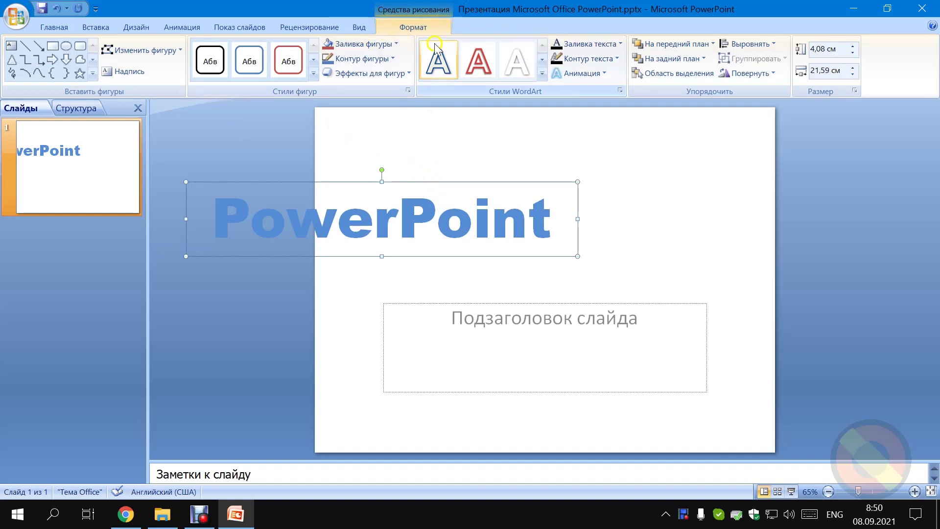
Give the title a dark blue text outline and nudge its box slightly up.
{"action": "left_click", "coordinate": [579, 63]}
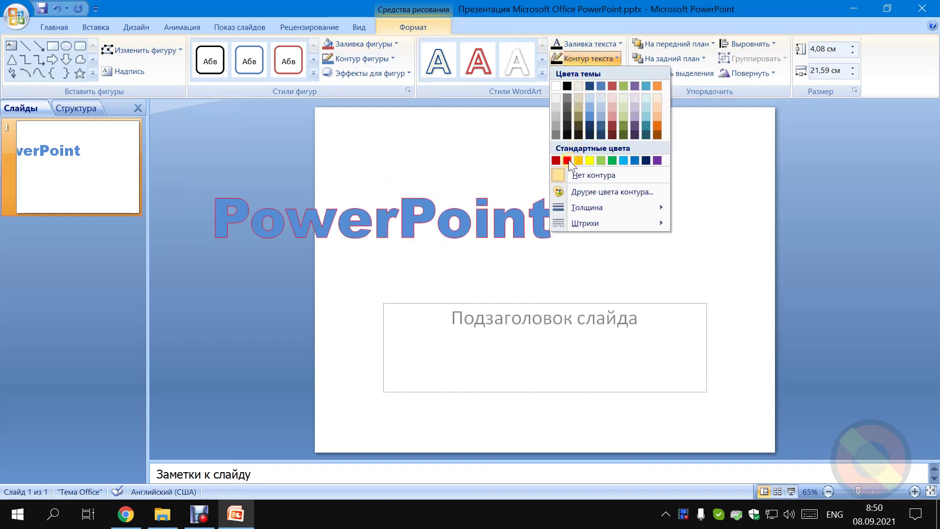
{"action": "left_click", "coordinate": [646, 160]}
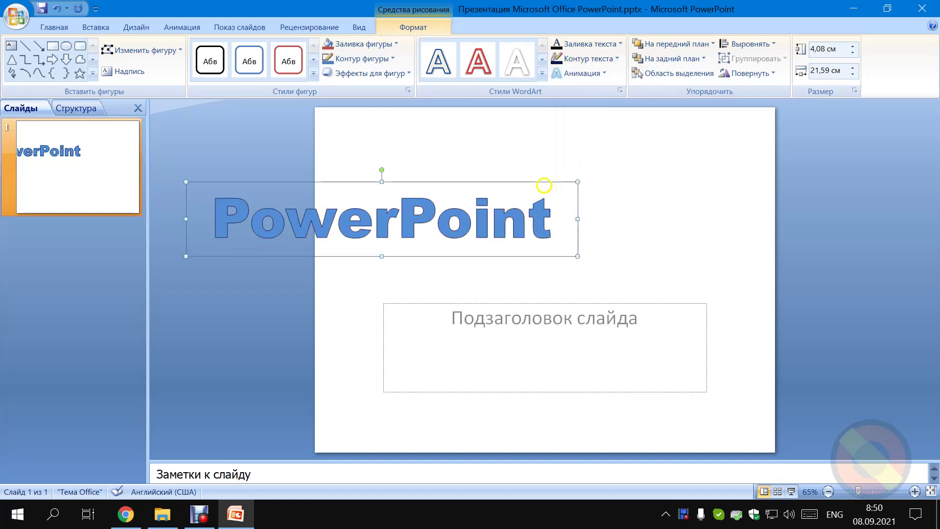
{"action": "left_click_drag", "start_coordinate": [543, 184], "coordinate": [542, 177]}
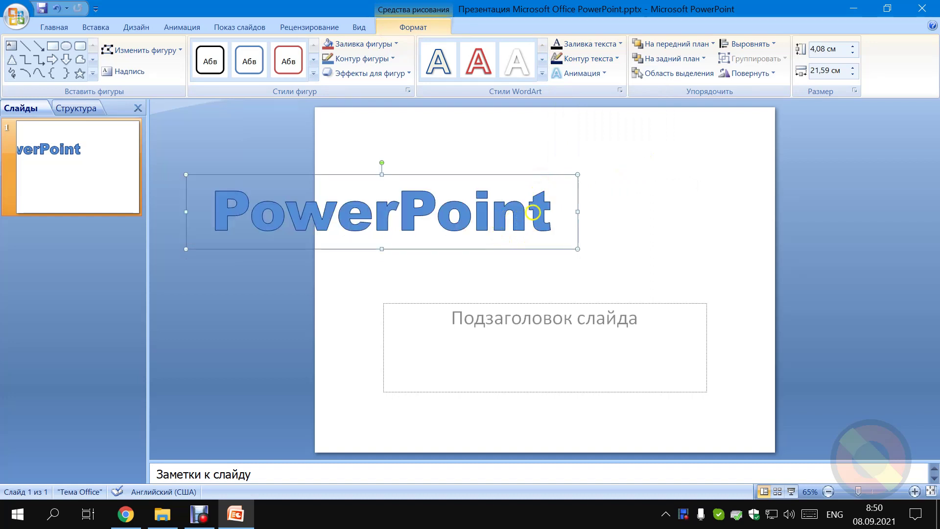
Set the text outline weight to 6 pt and open the More Lines settings.
{"action": "left_click", "coordinate": [580, 62]}
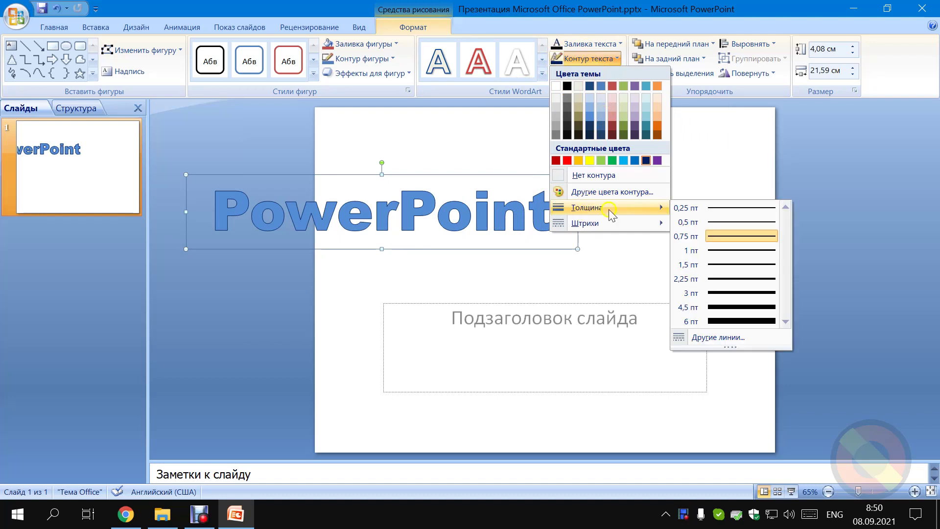
{"action": "mouse_move", "coordinate": [587, 208]}
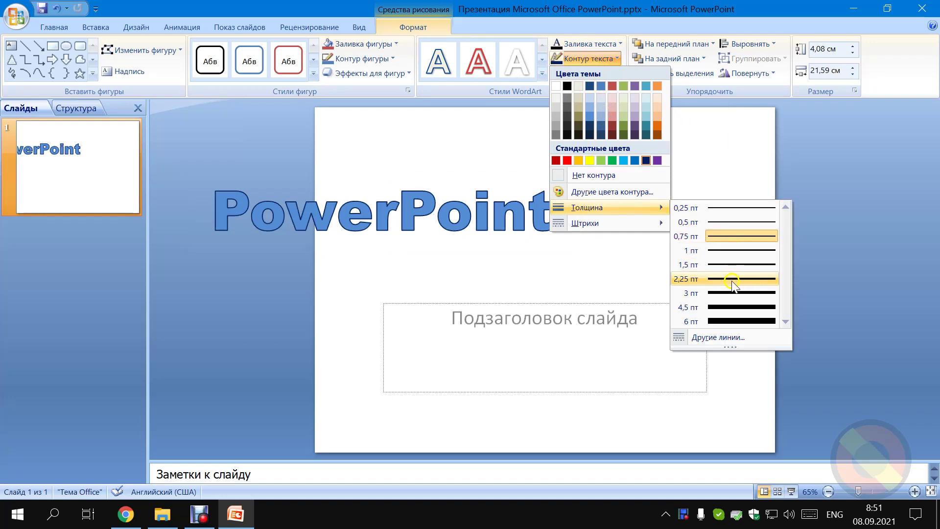
{"action": "left_click", "coordinate": [720, 321]}
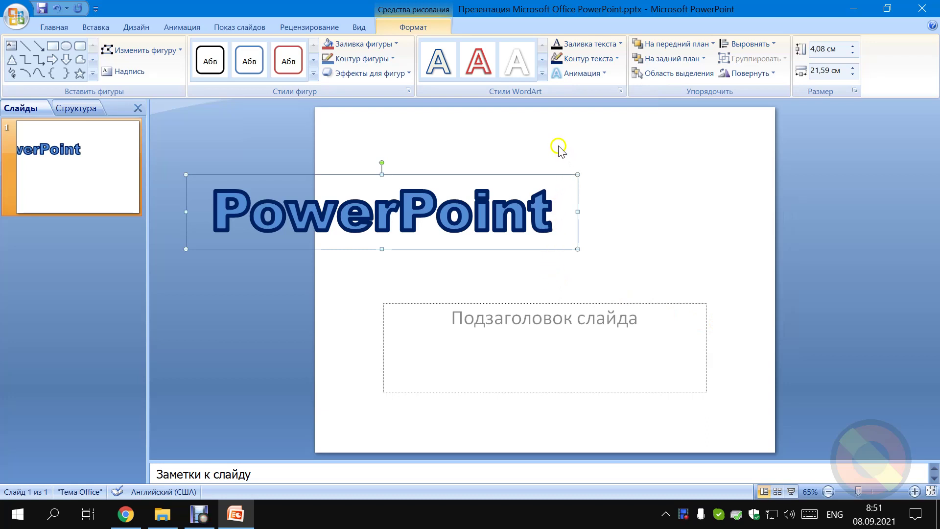
{"action": "left_click", "coordinate": [589, 61]}
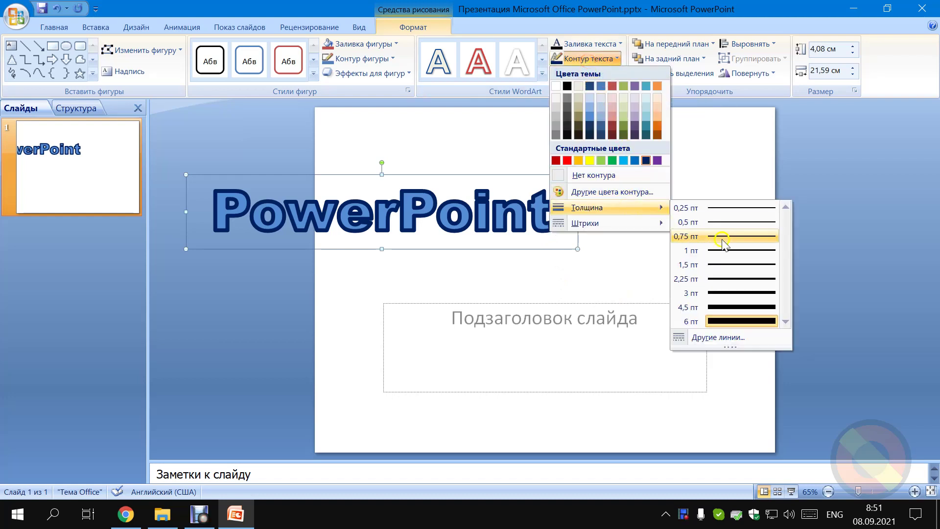
{"action": "left_click", "coordinate": [747, 337]}
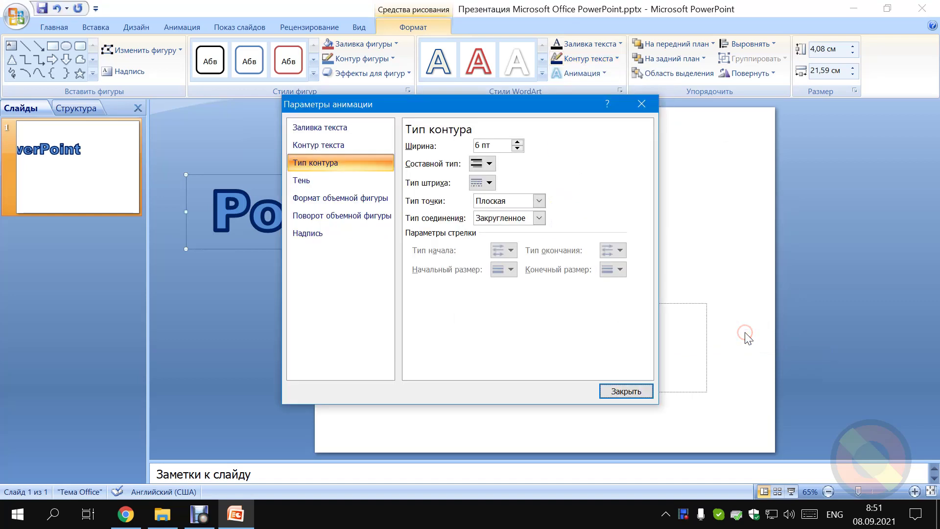
Set the outline width to 5 pt on the Format Text Effects Line Style page.
{"action": "left_click", "coordinate": [449, 105]}
{"action": "mouse_move", "coordinate": [449, 104]}
{"action": "left_mouse_down"}
{"action": "mouse_move", "coordinate": [742, 56]}
{"action": "mouse_move", "coordinate": [726, 58]}
{"action": "left_mouse_up"}
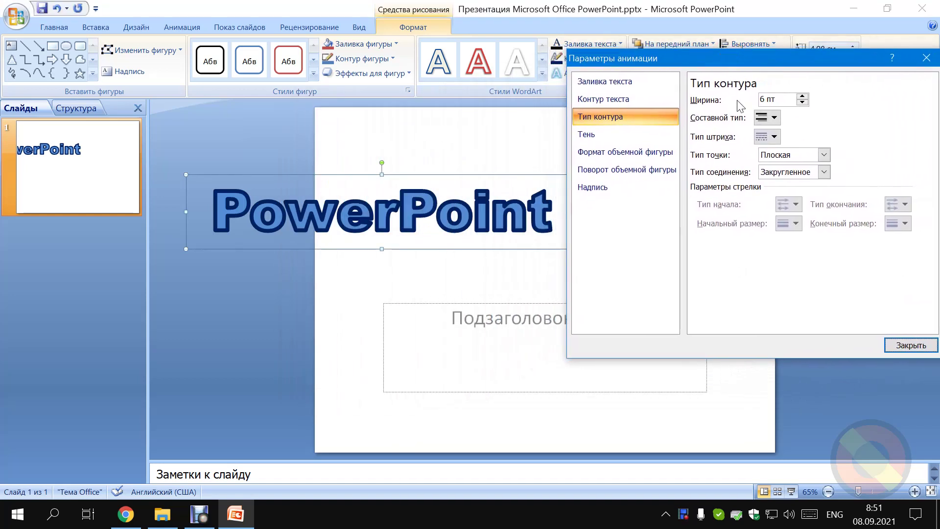
{"action": "left_click", "coordinate": [761, 99]}
{"action": "left_click", "coordinate": [760, 99]}
{"action": "left_click_drag", "start_coordinate": [766, 99], "coordinate": [726, 100]}
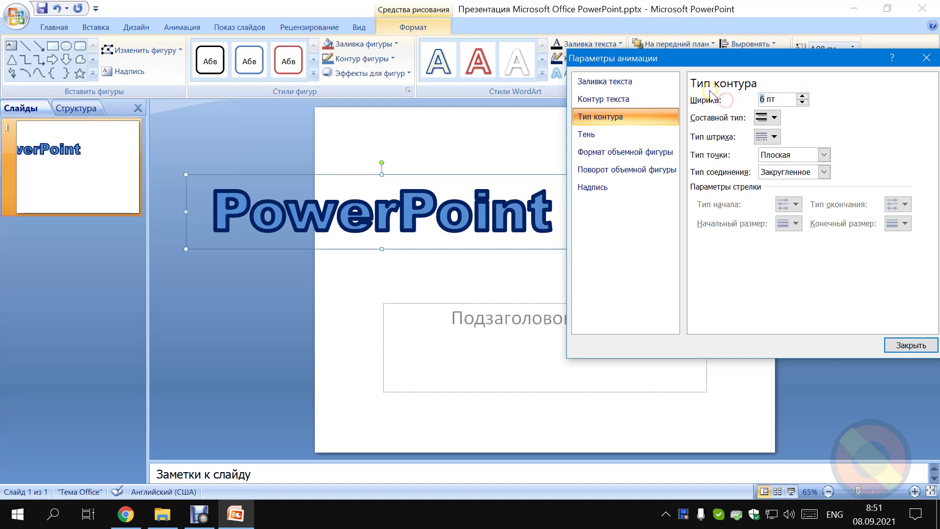
{"action": "type", "text": "15"}
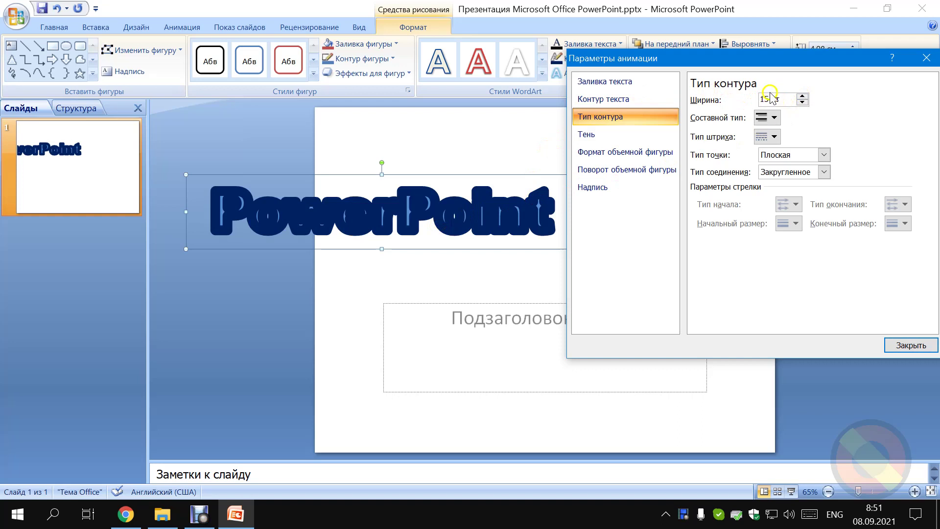
{"action": "key", "text": "BackSpace"}
{"action": "key", "text": "BackSpace"}
{"action": "type", "text": "5"}
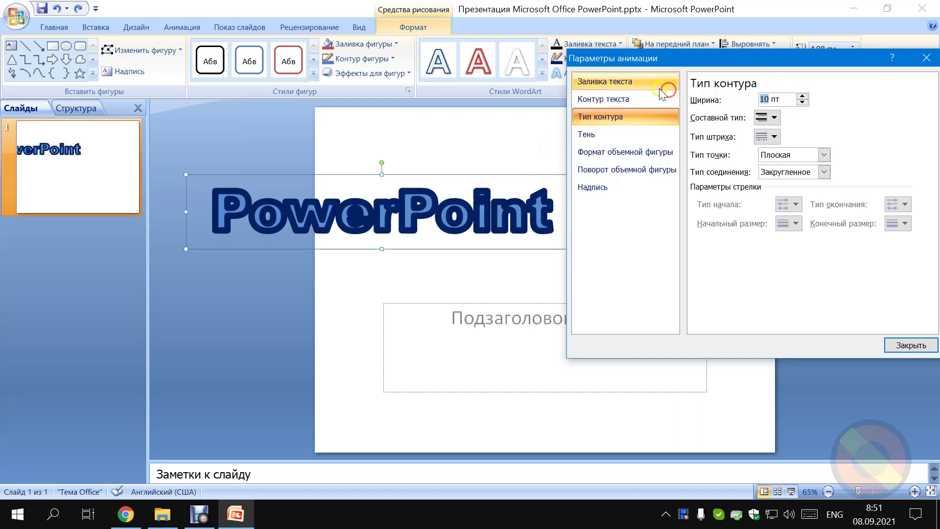
{"action": "left_click_drag", "start_coordinate": [829, 58], "coordinate": [803, 70]}
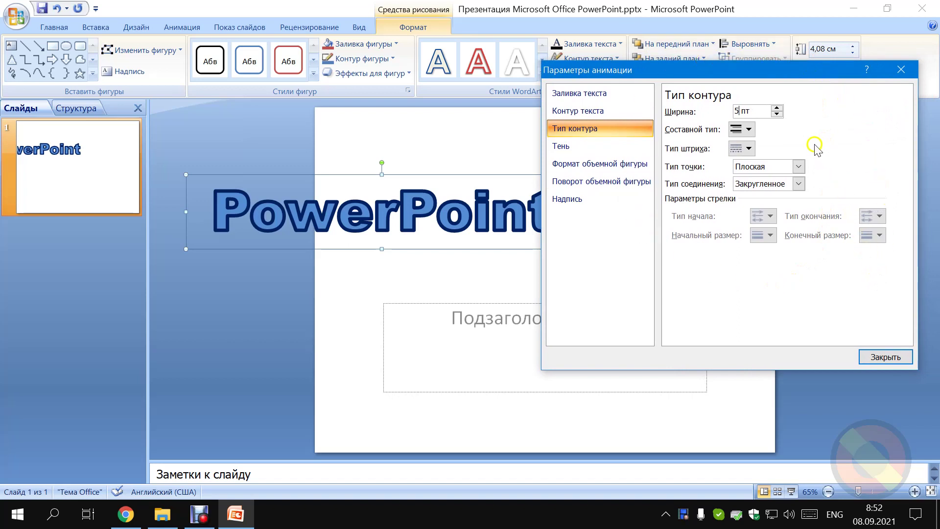
{"action": "left_click", "coordinate": [835, 130]}
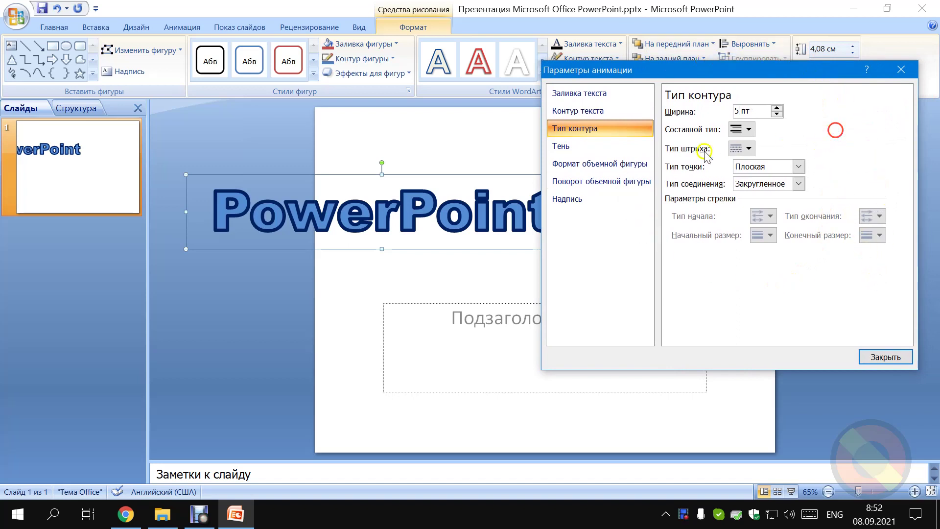
{"action": "left_click", "coordinate": [740, 133]}
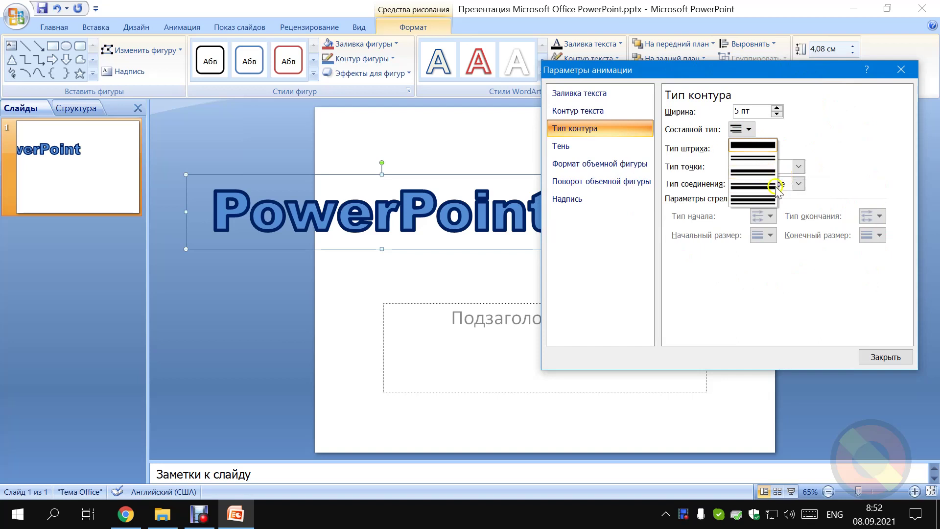
{"action": "left_click", "coordinate": [766, 158]}
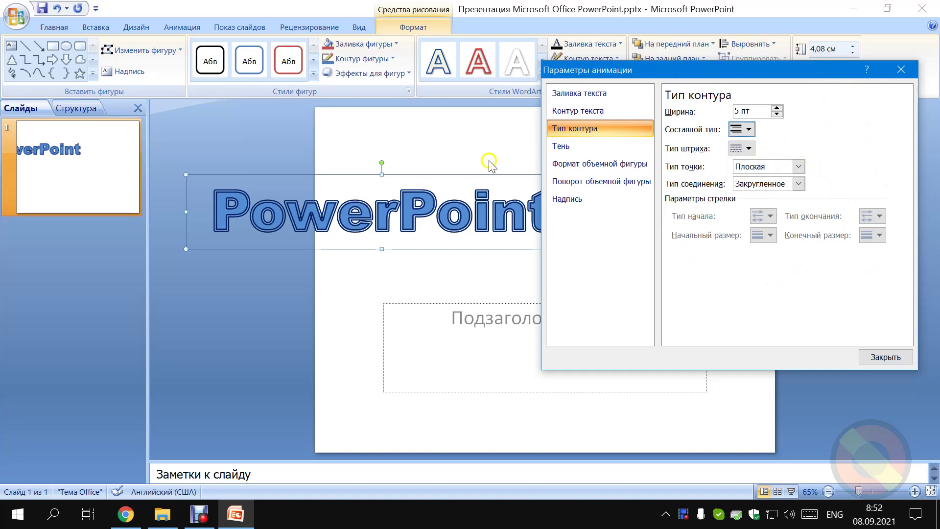
{"action": "left_click", "coordinate": [742, 130]}
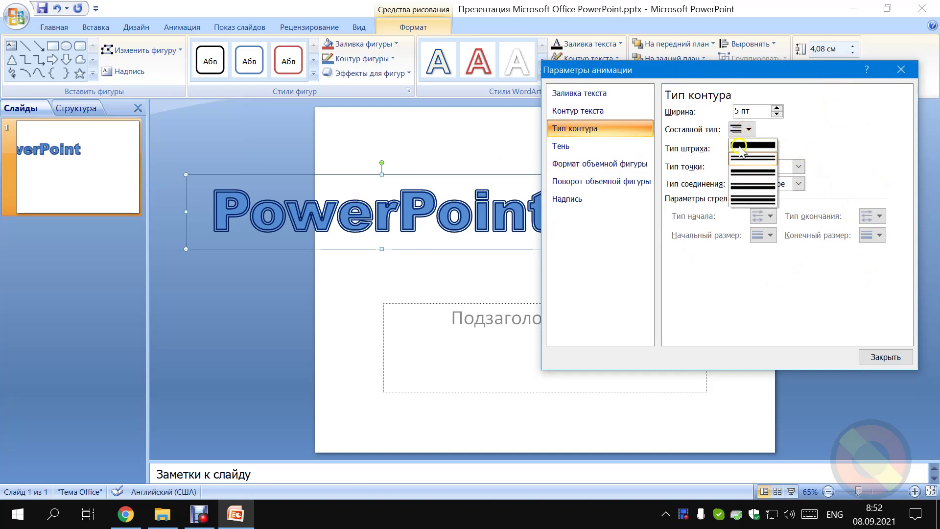
{"action": "left_click", "coordinate": [744, 145]}
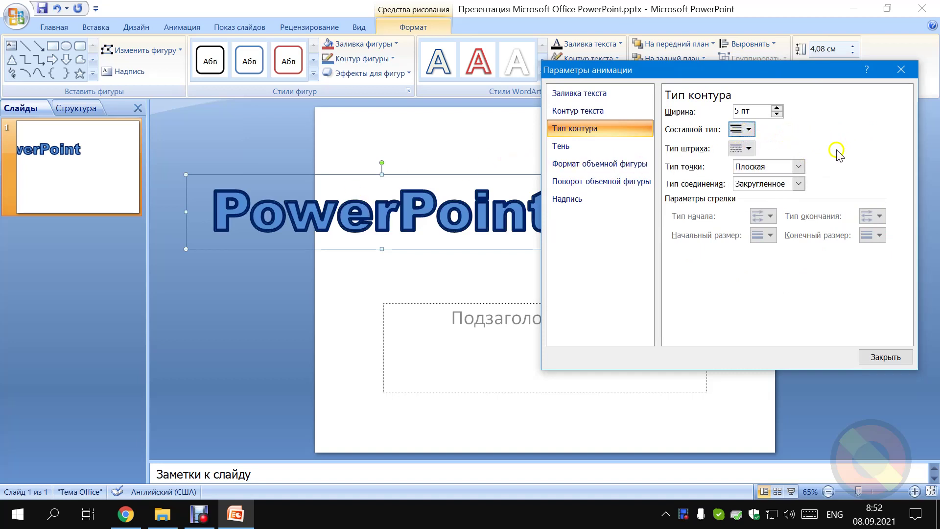
Try several outline dash patterns and settle on a dashed style.
{"action": "left_click", "coordinate": [737, 148]}
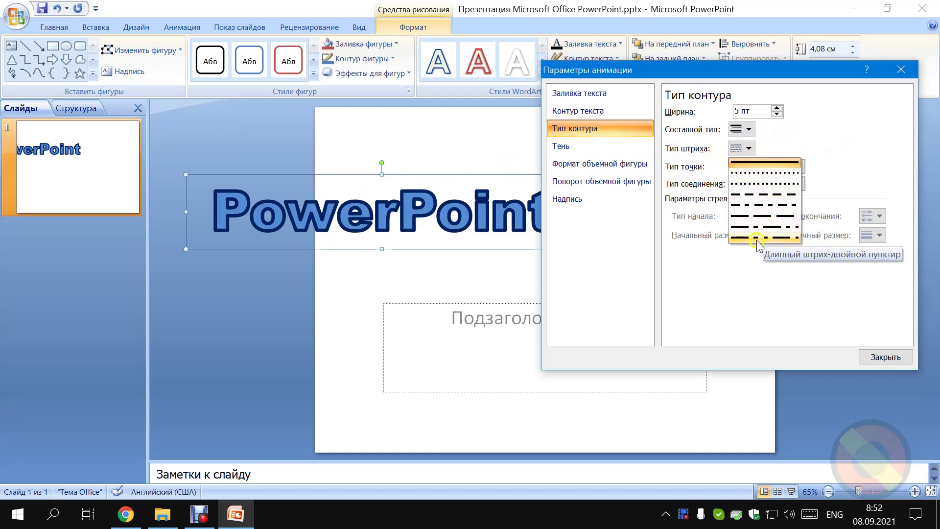
{"action": "left_click", "coordinate": [756, 240]}
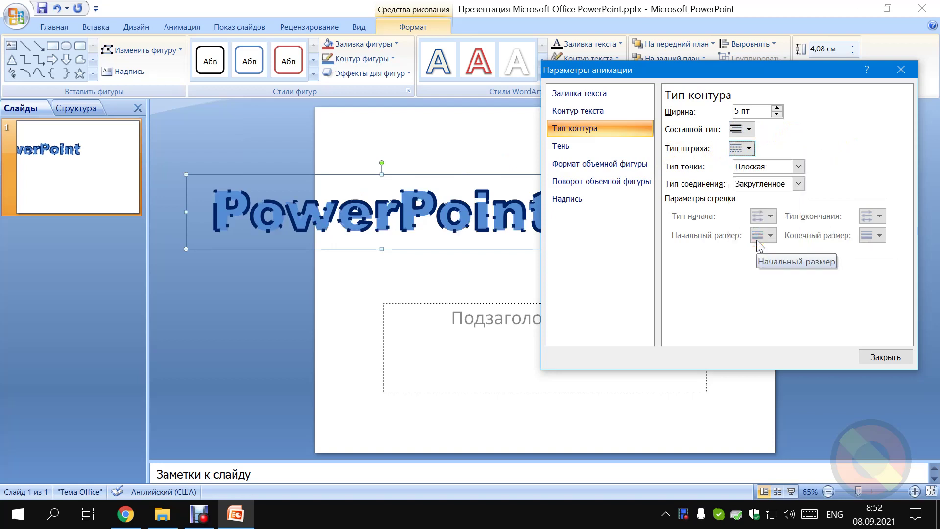
{"action": "left_click", "coordinate": [759, 185]}
{"action": "left_click", "coordinate": [741, 148]}
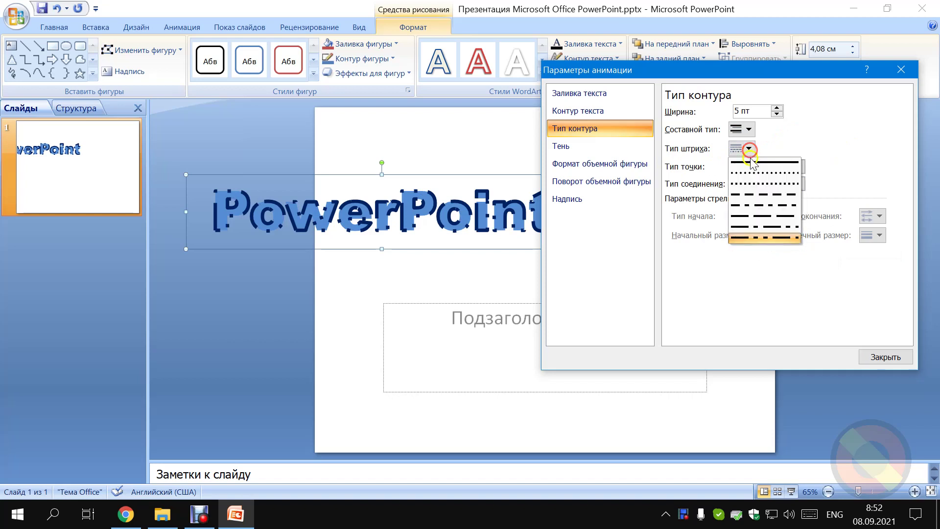
{"action": "left_click", "coordinate": [751, 185]}
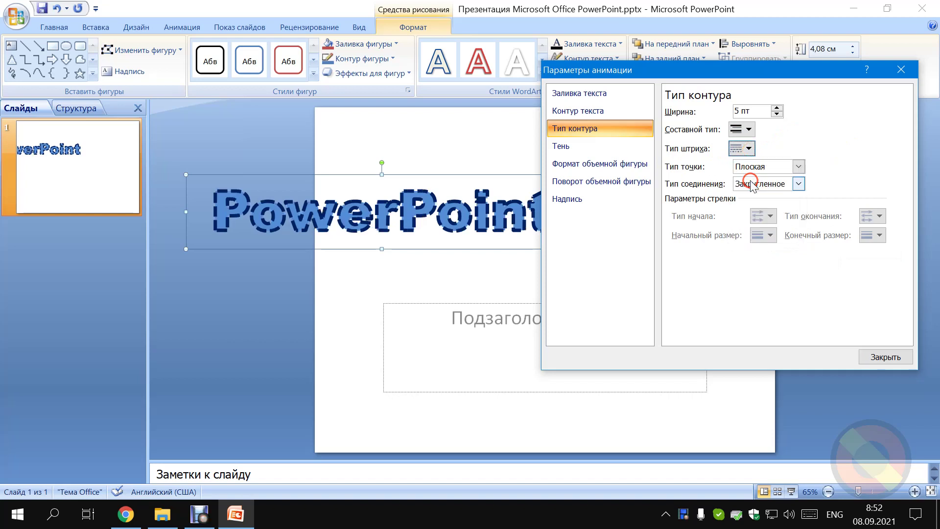
{"action": "left_click", "coordinate": [748, 149]}
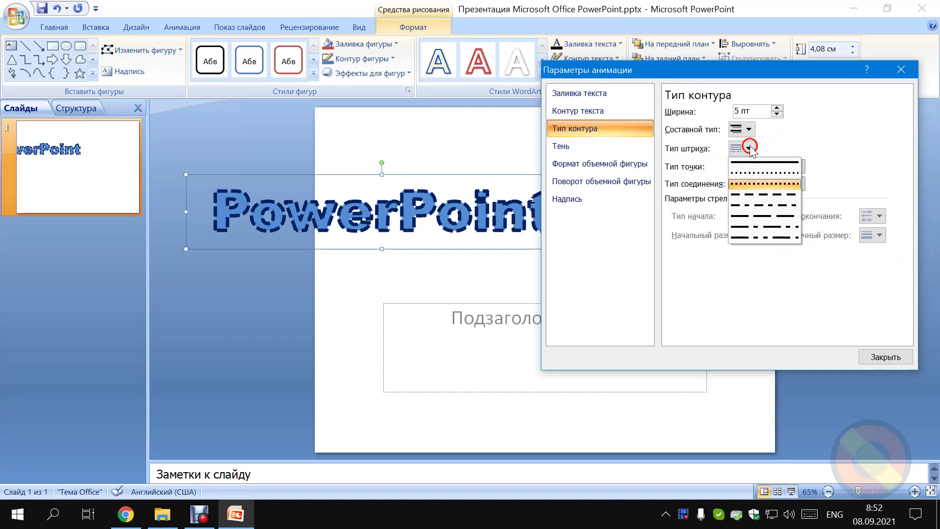
{"action": "left_click", "coordinate": [745, 173]}
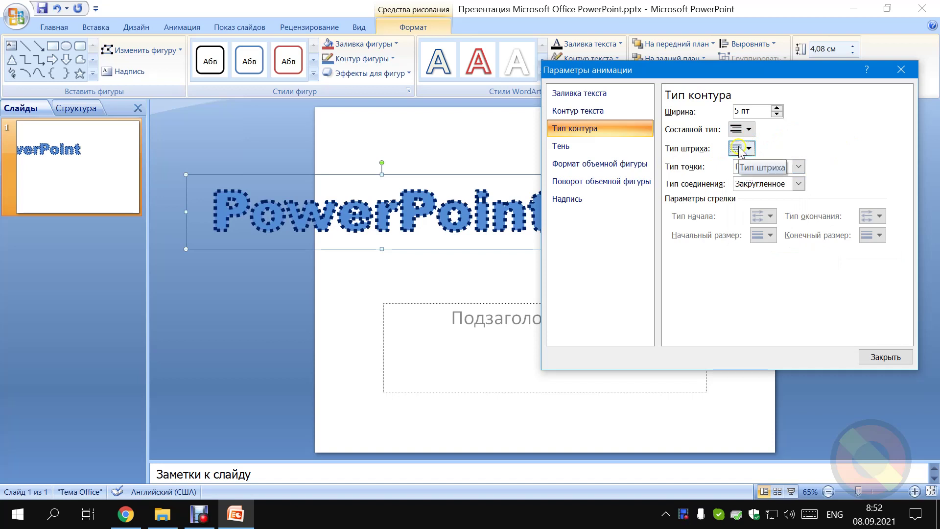
{"action": "left_click", "coordinate": [740, 150]}
{"action": "left_click", "coordinate": [757, 162]}
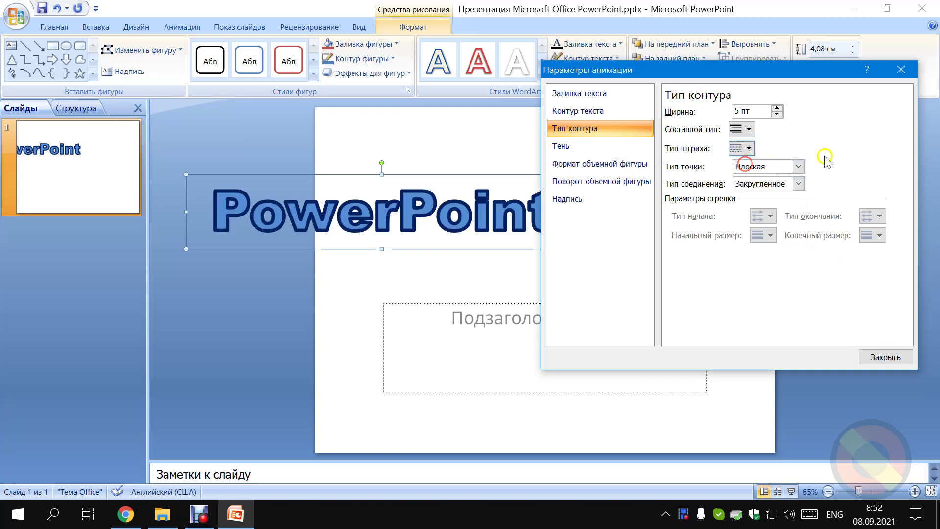
{"action": "left_click", "coordinate": [750, 151]}
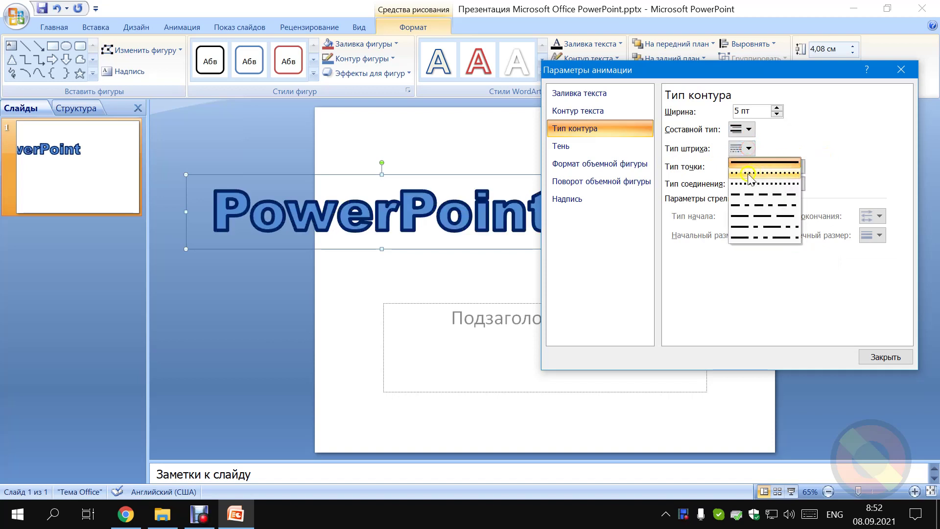
{"action": "left_click", "coordinate": [749, 194]}
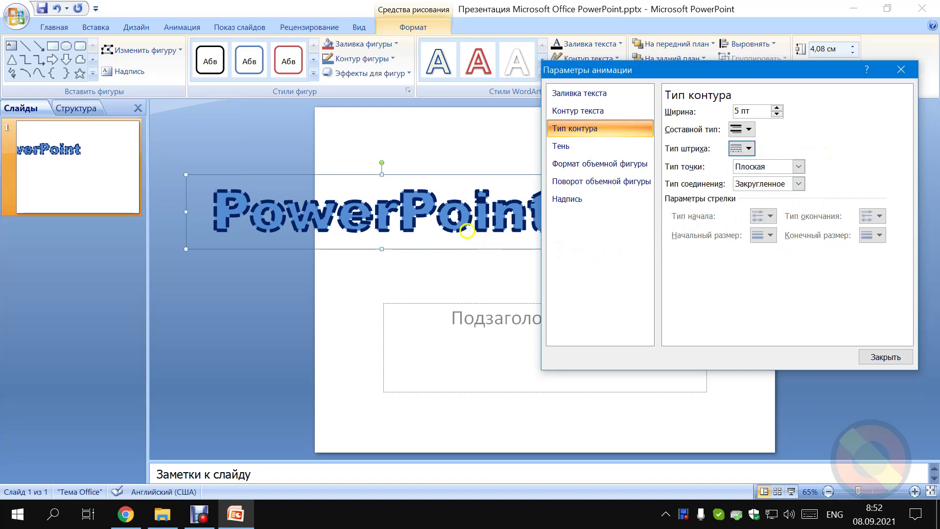
Set the dash cap type to Round and select all the WordArt text.
{"action": "left_click", "coordinate": [760, 167]}
{"action": "left_click", "coordinate": [753, 192]}
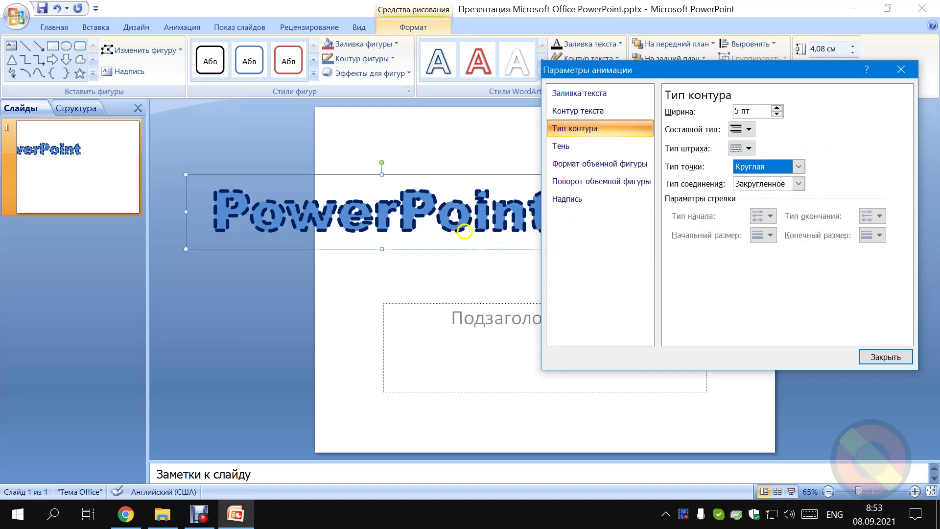
{"action": "left_click", "coordinate": [342, 242]}
{"action": "key", "text": "ctrl+a"}
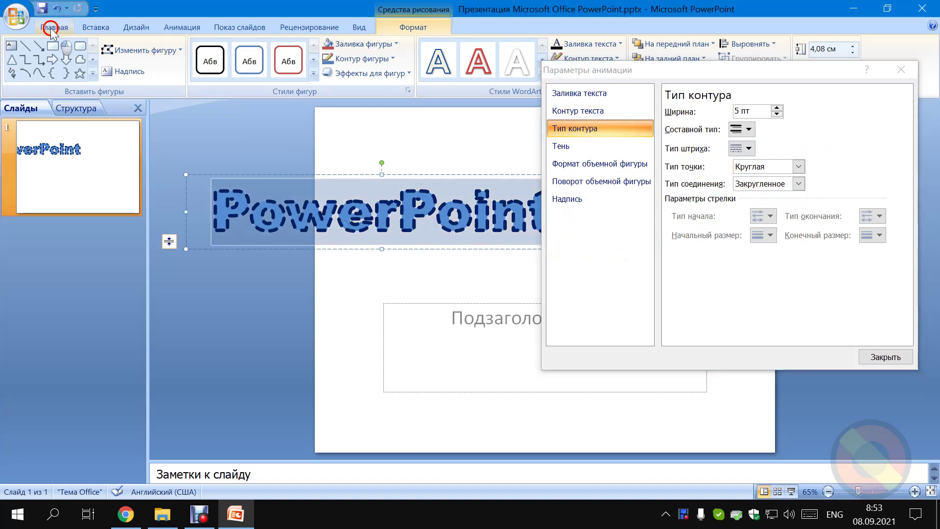
Set the WordArt title's font size to 200 pt.
{"action": "left_click", "coordinate": [51, 29]}
{"action": "left_click", "coordinate": [260, 50]}
{"action": "type", "text": "86"}
{"action": "key", "text": "BackSpace"}
{"action": "type", "text": "150"}
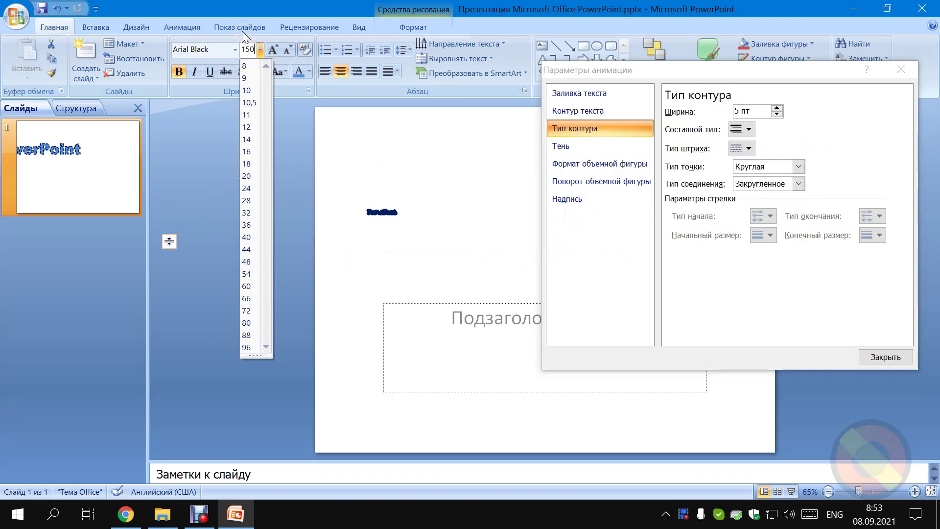
{"action": "key", "text": "Return"}
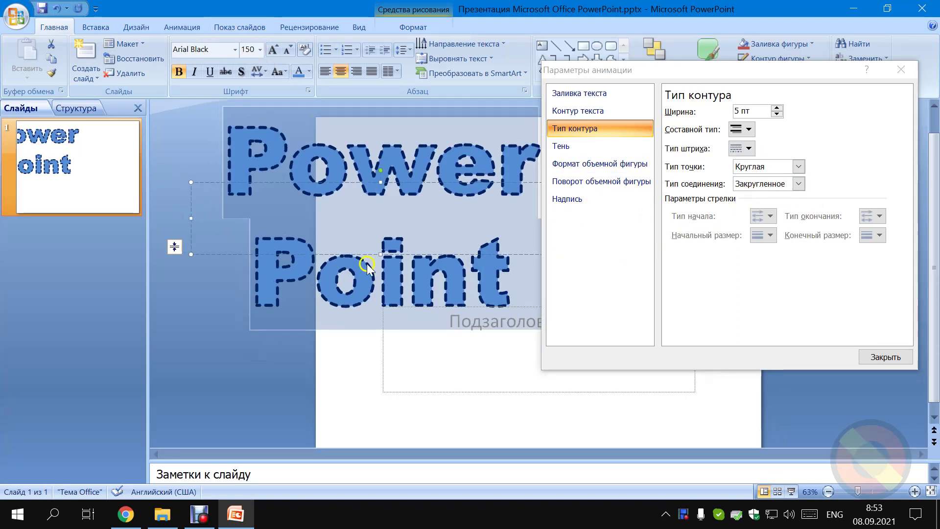
{"action": "left_click", "coordinate": [170, 26]}
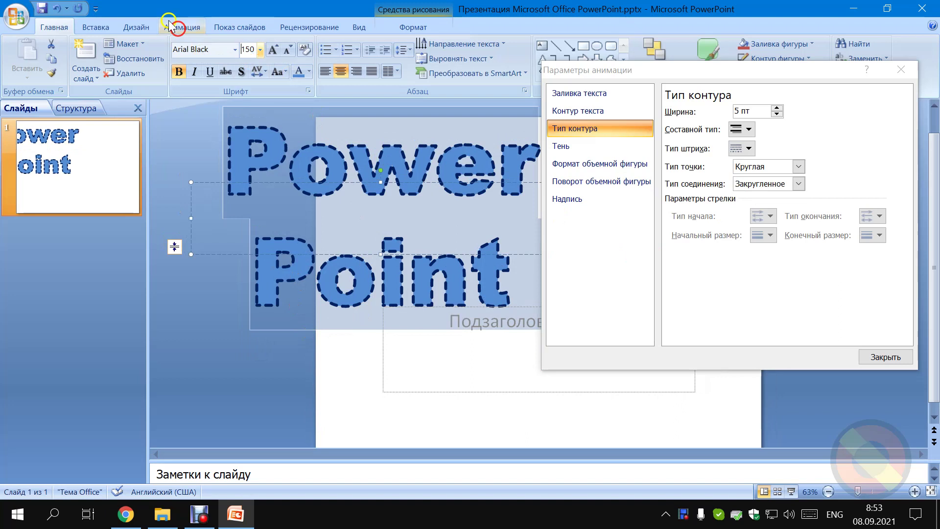
{"action": "key", "text": "BackSpace"}
{"action": "key", "text": "BackSpace"}
{"action": "key", "text": "BackSpace"}
{"action": "type", "text": "20"}
{"action": "key", "text": "Return"}
{"action": "left_click", "coordinate": [252, 54]}
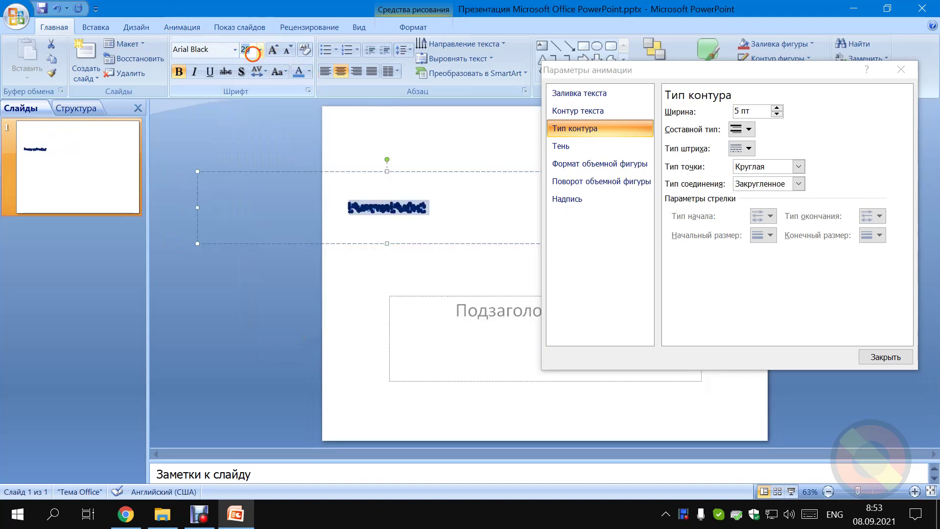
{"action": "key", "text": "Return"}
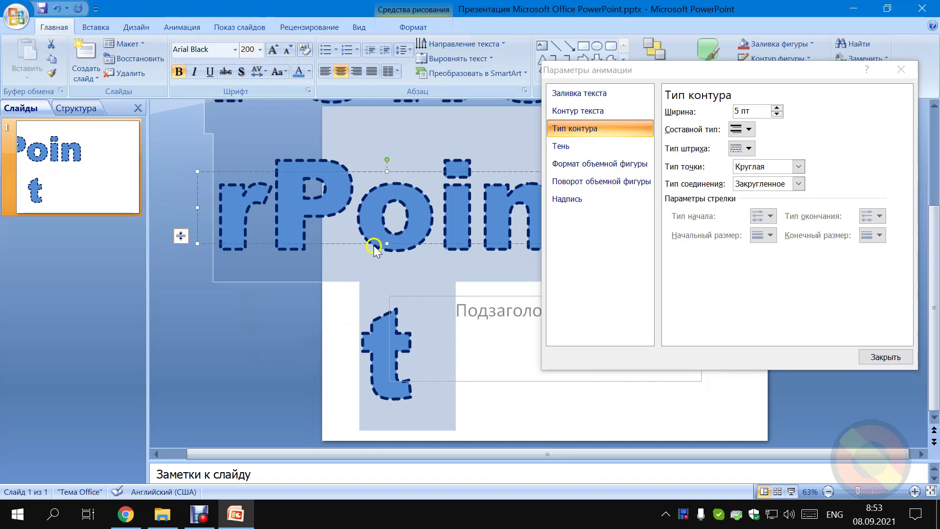
Resize the title box so the text wraps as 'Power' / 'Point', moving the outline settings window aside.
{"action": "left_click", "coordinate": [375, 245]}
{"action": "left_click_drag", "start_coordinate": [387, 243], "coordinate": [387, 403]}
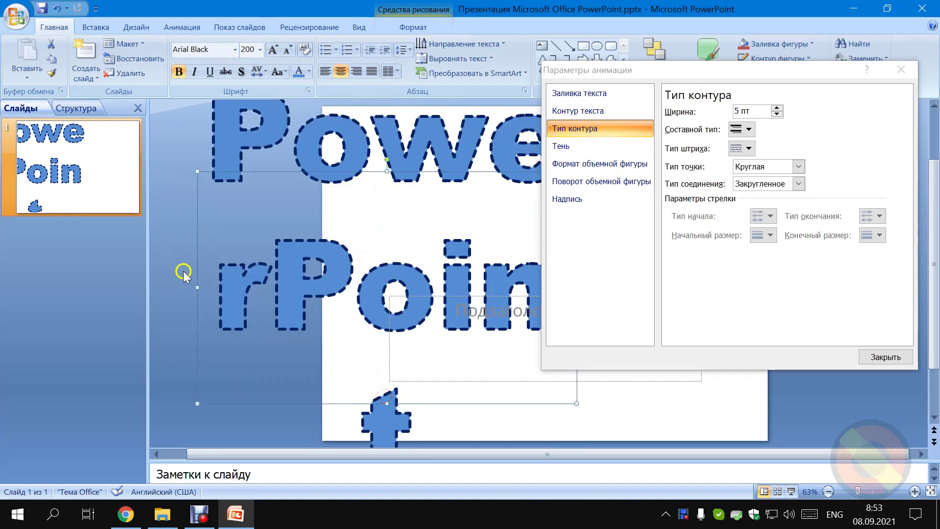
{"action": "left_click_drag", "start_coordinate": [197, 287], "coordinate": [159, 286]}
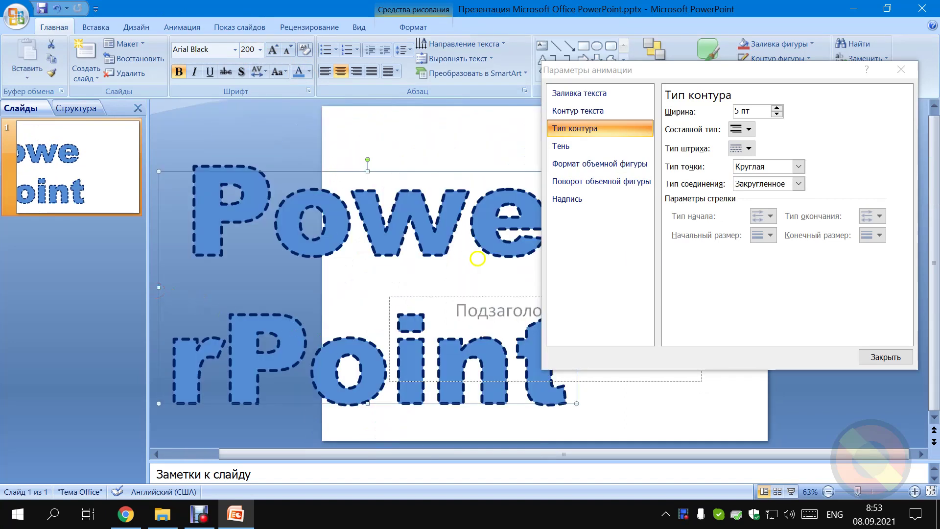
{"action": "left_click_drag", "start_coordinate": [613, 73], "coordinate": [729, 47]}
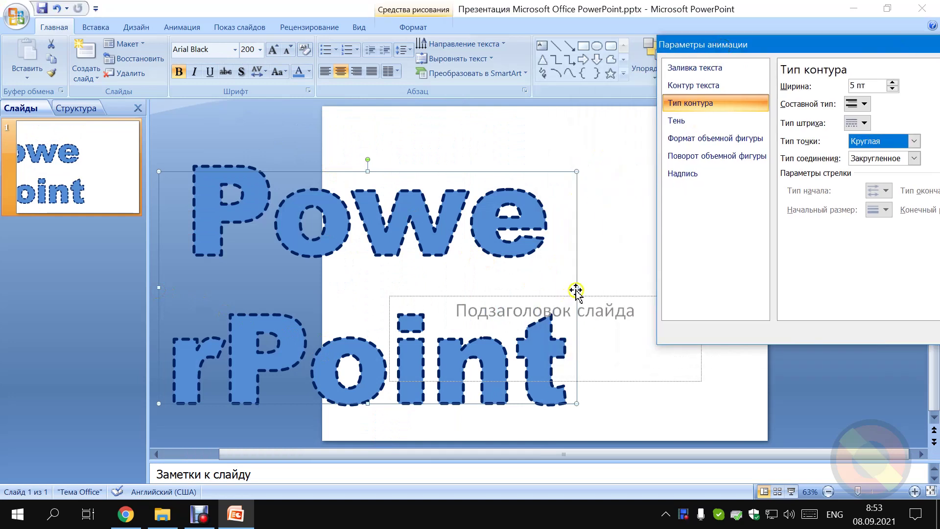
{"action": "left_click_drag", "start_coordinate": [577, 287], "coordinate": [595, 285]}
{"action": "left_click_drag", "start_coordinate": [596, 245], "coordinate": [586, 245]}
{"action": "mouse_move", "coordinate": [767, 48]}
{"action": "left_mouse_down"}
{"action": "mouse_move", "coordinate": [581, 82]}
{"action": "mouse_move", "coordinate": [549, 54]}
{"action": "left_mouse_up"}
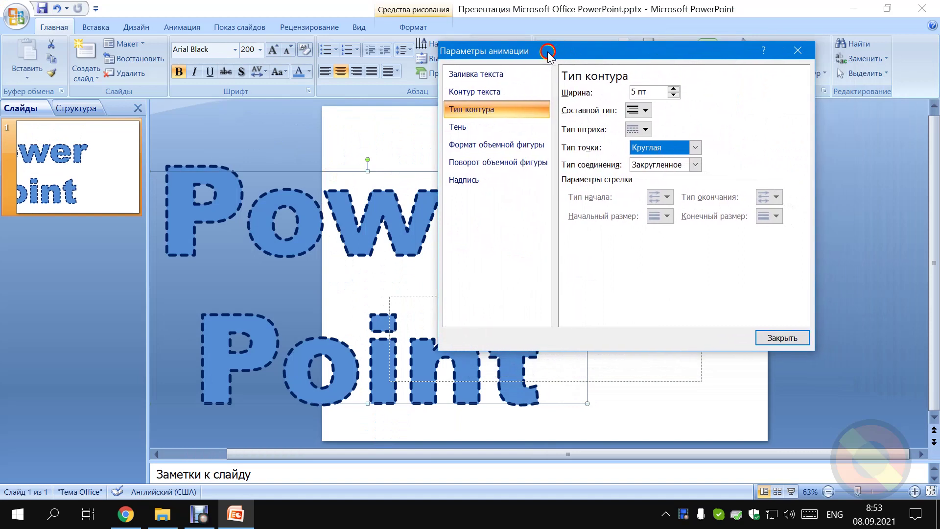
Set the dash ends to square (Прямоугольная) and close the outline settings.
{"action": "left_click", "coordinate": [657, 148]}
{"action": "left_click", "coordinate": [657, 172]}
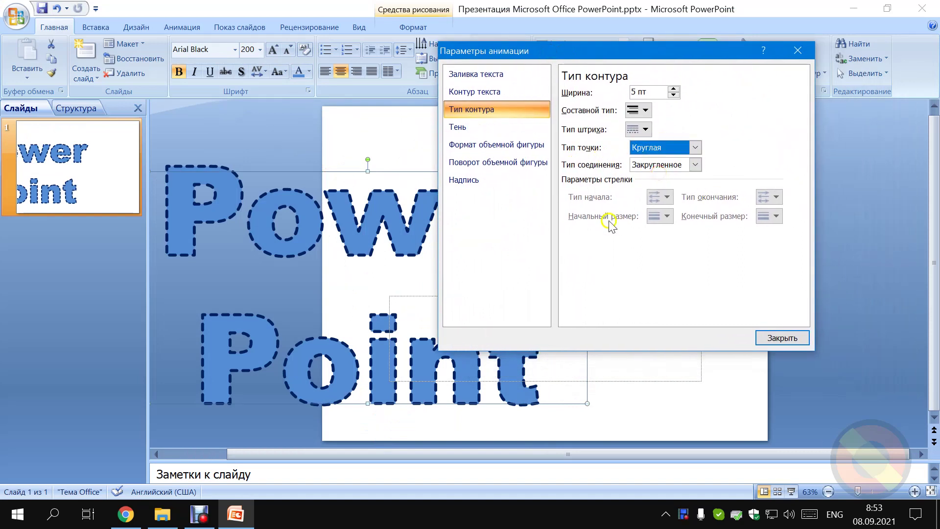
{"action": "left_click", "coordinate": [646, 147]}
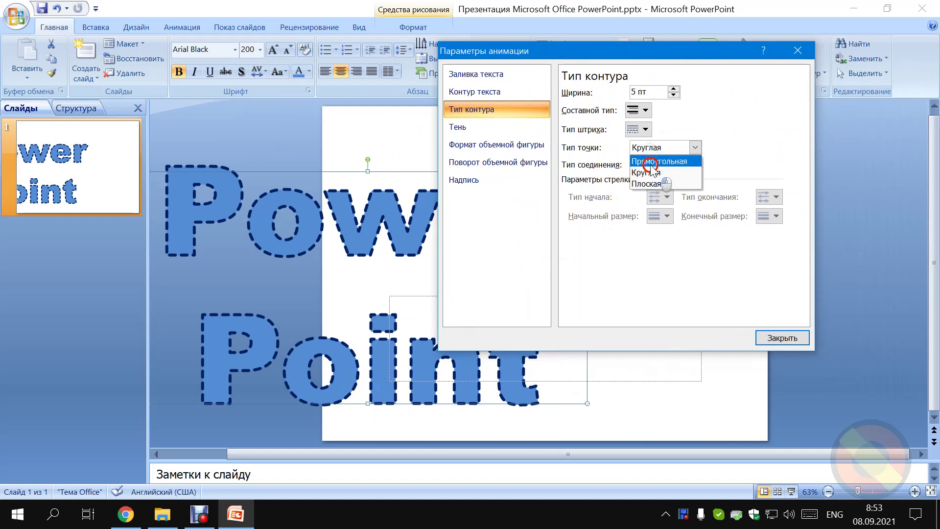
{"action": "left_click", "coordinate": [649, 162]}
{"action": "left_click", "coordinate": [670, 147]}
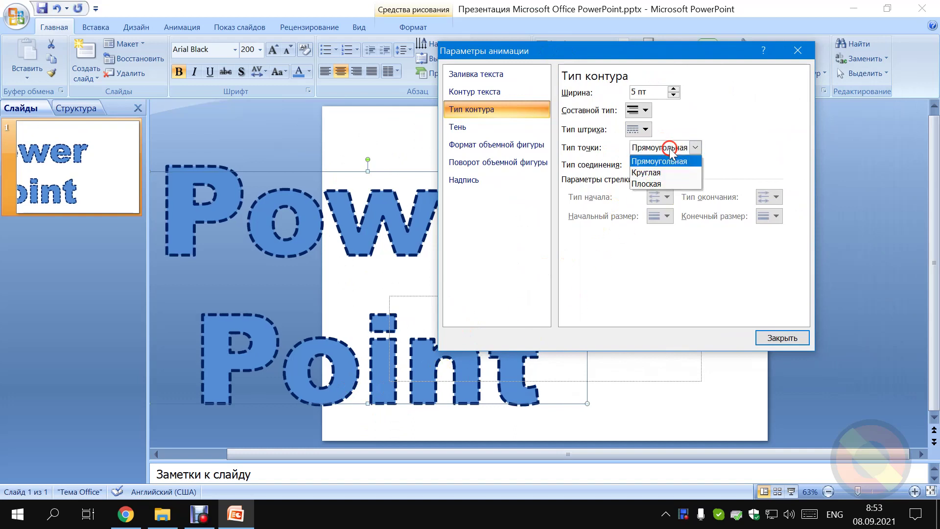
{"action": "left_click", "coordinate": [662, 184]}
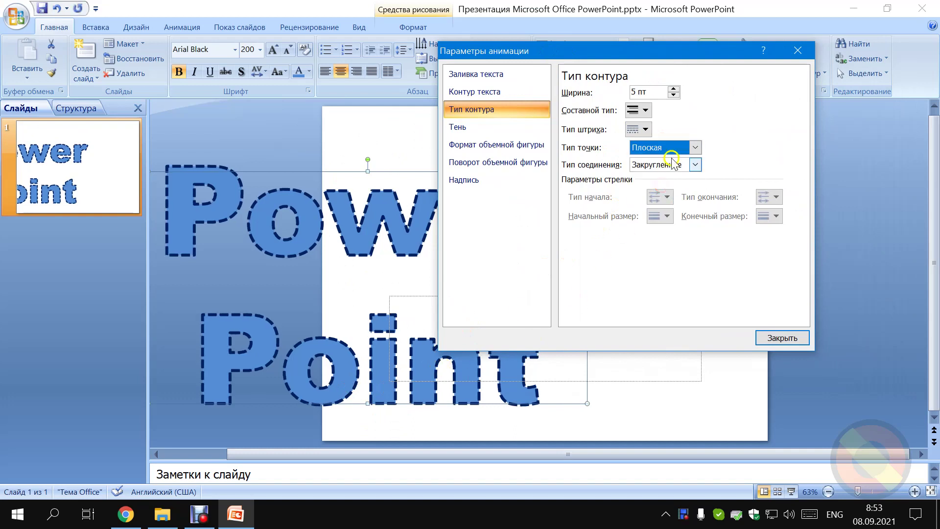
{"action": "left_click", "coordinate": [671, 148]}
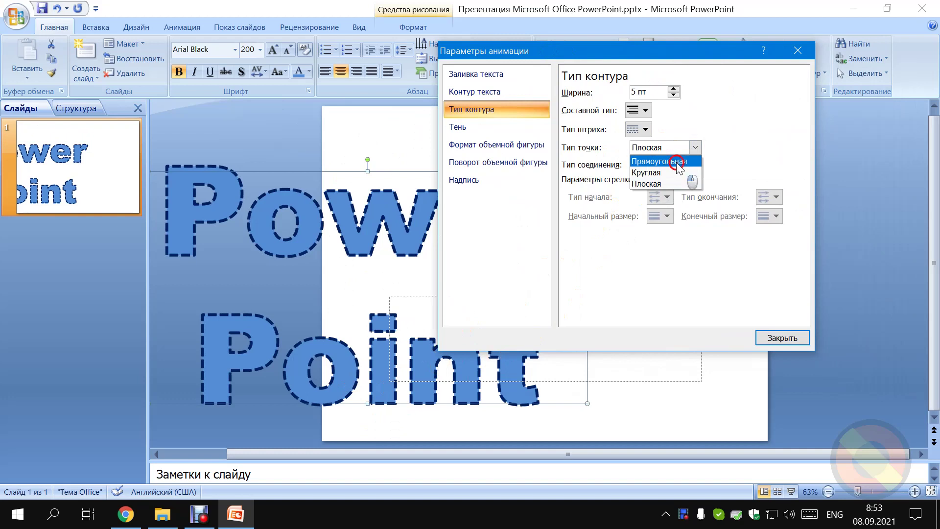
{"action": "left_click", "coordinate": [676, 162]}
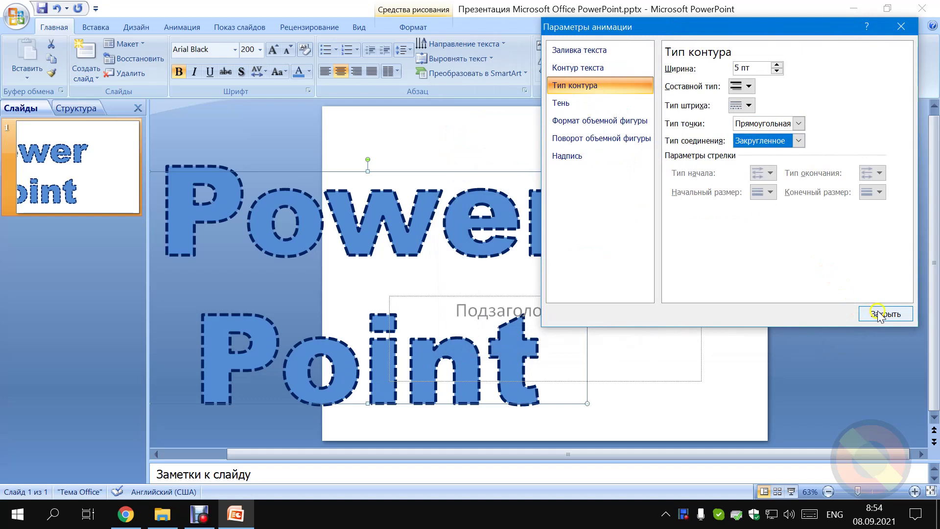
{"action": "left_click", "coordinate": [878, 314]}
Deselect the title to check the outline, then select it again.
{"action": "left_click", "coordinate": [579, 73]}
{"action": "left_click", "coordinate": [597, 178]}
{"action": "left_click", "coordinate": [438, 165]}
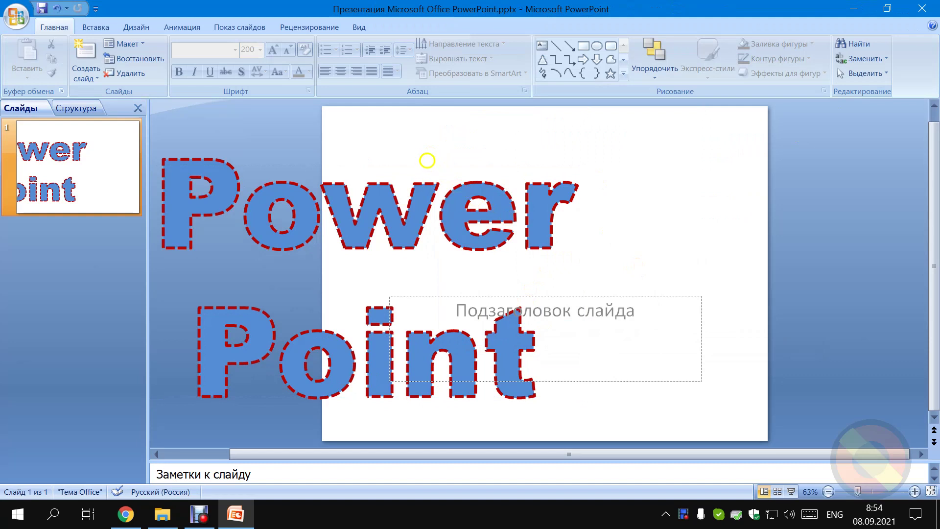
{"action": "left_click", "coordinate": [409, 160]}
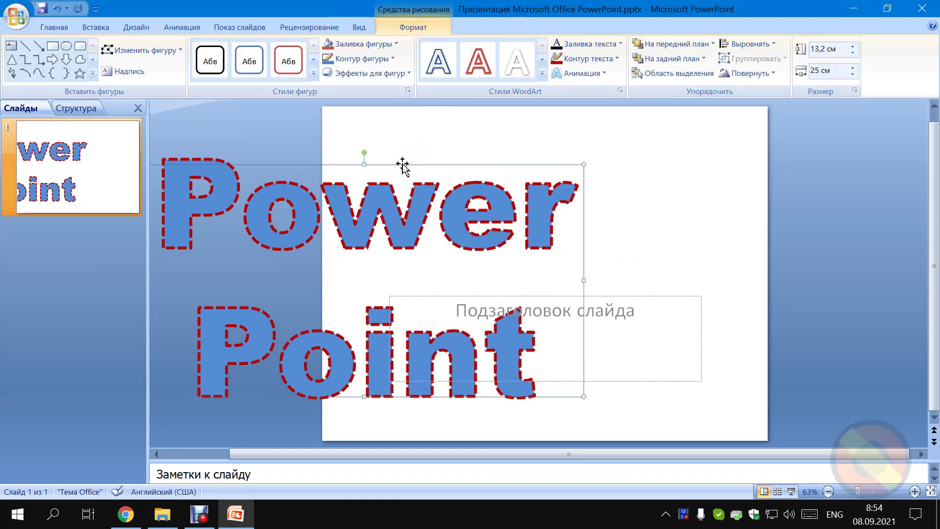
Preview the outer shadow presets on the title and open the Shadow Options settings.
{"action": "left_click", "coordinate": [604, 75]}
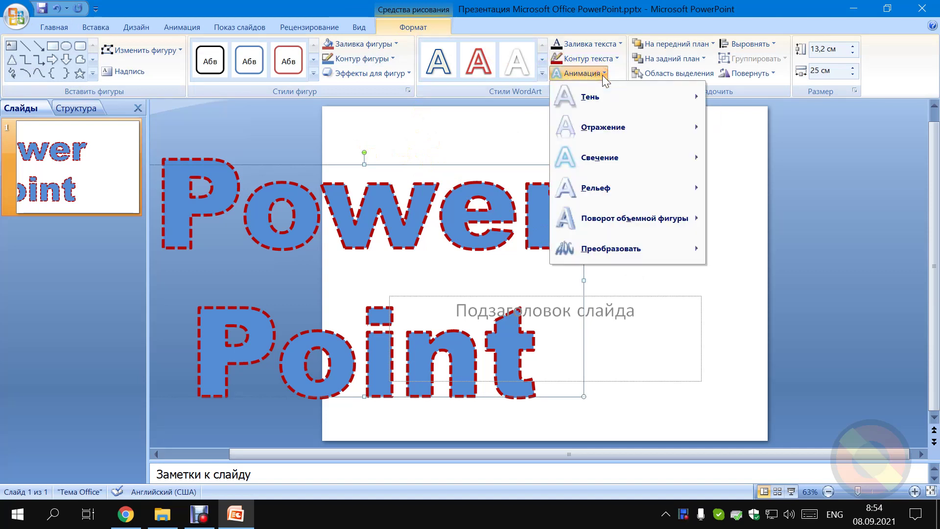
{"action": "left_click", "coordinate": [576, 96]}
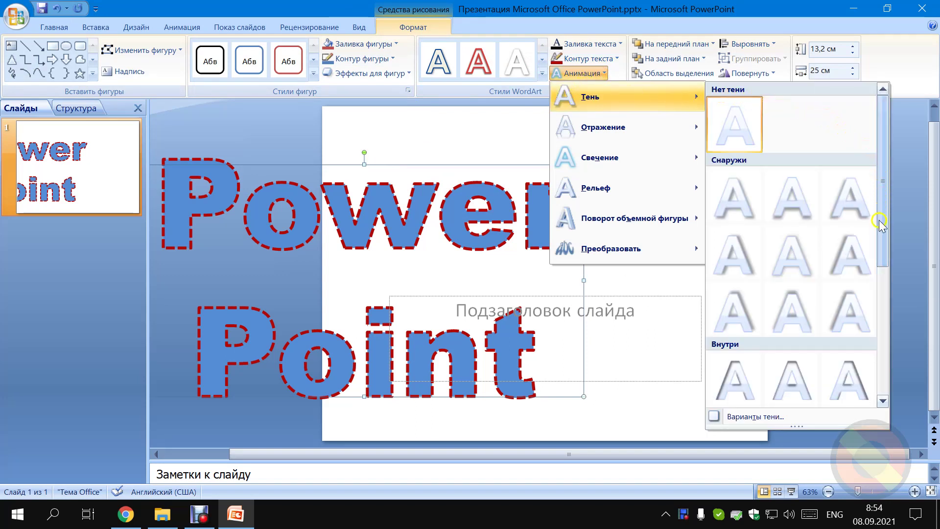
{"action": "left_click", "coordinate": [788, 263]}
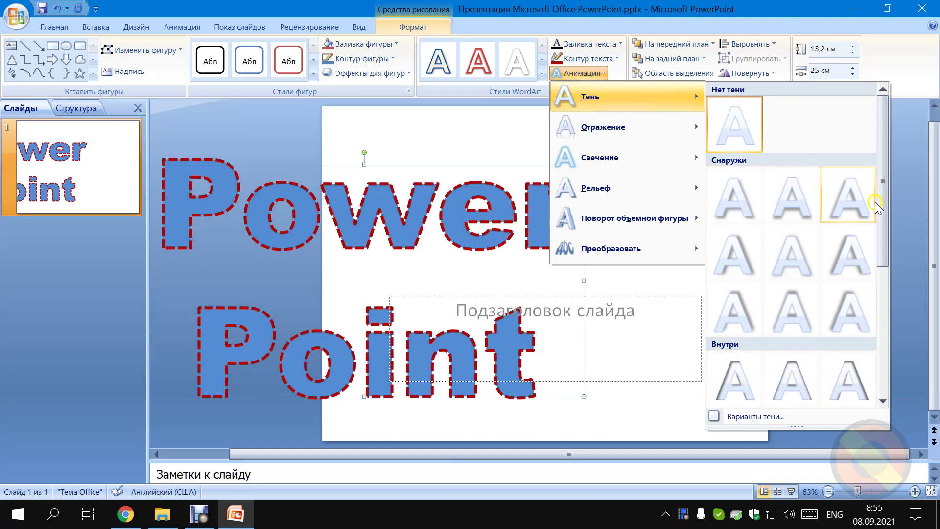
{"action": "left_click_drag", "start_coordinate": [880, 207], "coordinate": [894, 353]}
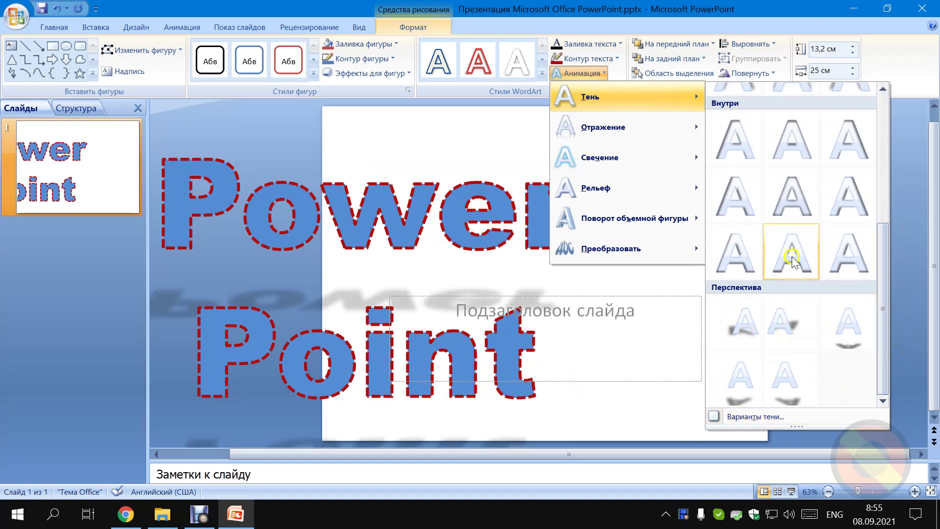
{"action": "left_click", "coordinate": [735, 416]}
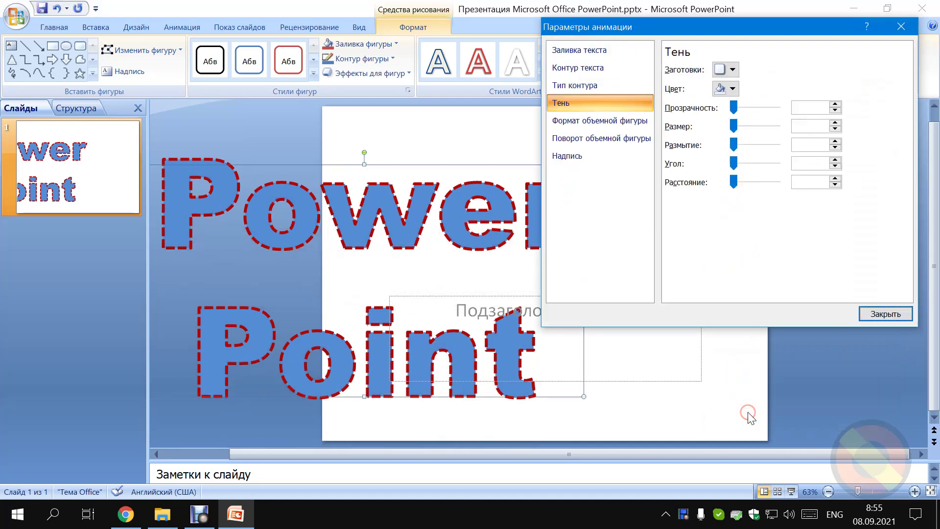
Make the title shadow black with 50% transparency and 107% size.
{"action": "mouse_move", "coordinate": [667, 27]}
{"action": "left_mouse_down"}
{"action": "mouse_move", "coordinate": [629, 111]}
{"action": "mouse_move", "coordinate": [666, 89]}
{"action": "left_mouse_up"}
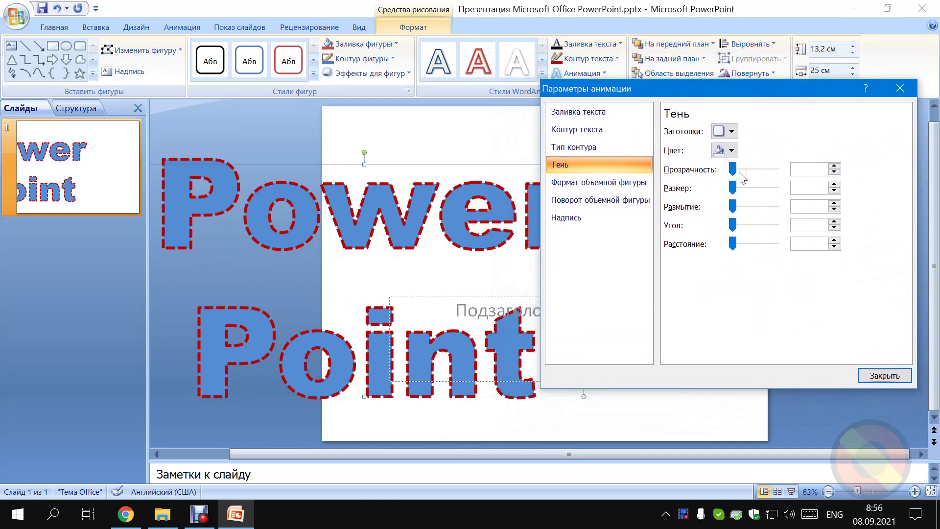
{"action": "left_click", "coordinate": [735, 171]}
{"action": "mouse_move", "coordinate": [742, 90]}
{"action": "left_mouse_down"}
{"action": "mouse_move", "coordinate": [795, 88]}
{"action": "mouse_move", "coordinate": [763, 89]}
{"action": "left_mouse_up"}
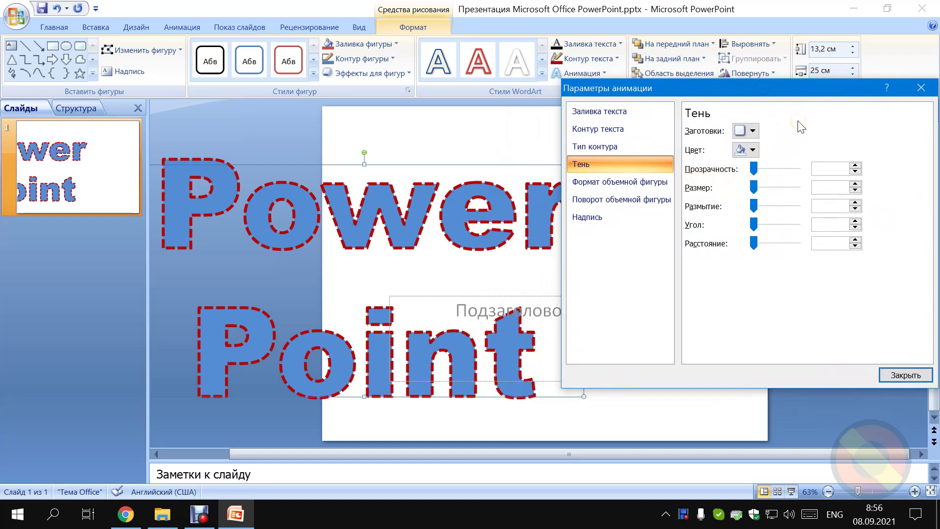
{"action": "left_click", "coordinate": [747, 150]}
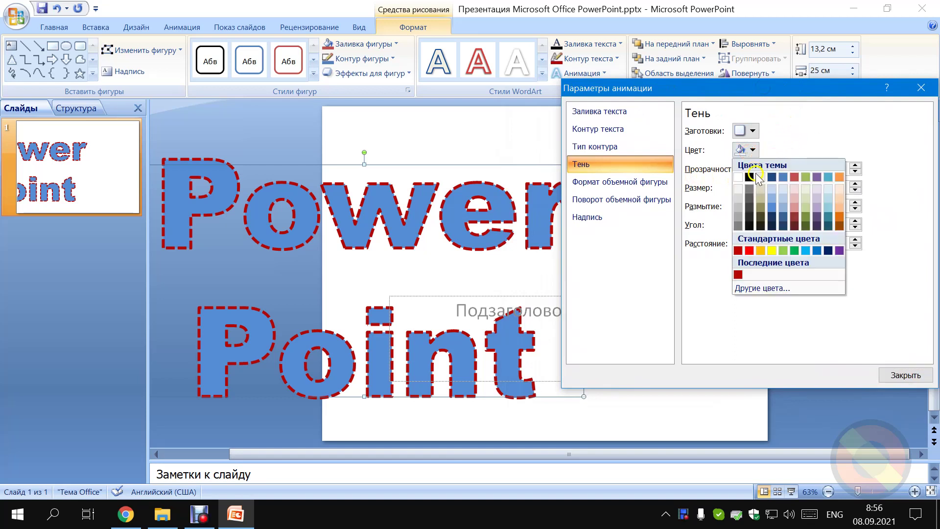
{"action": "left_click", "coordinate": [748, 177]}
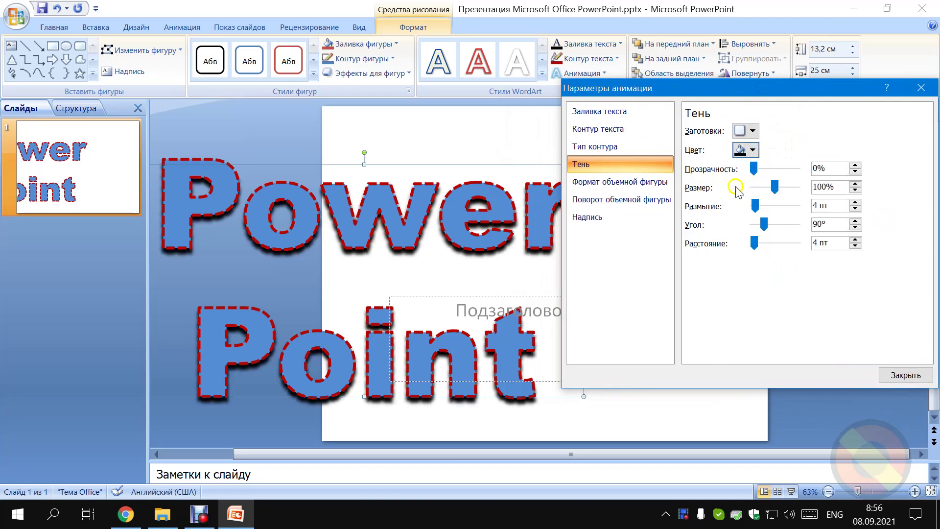
{"action": "left_click", "coordinate": [754, 168]}
{"action": "left_click_drag", "start_coordinate": [754, 169], "coordinate": [776, 171]}
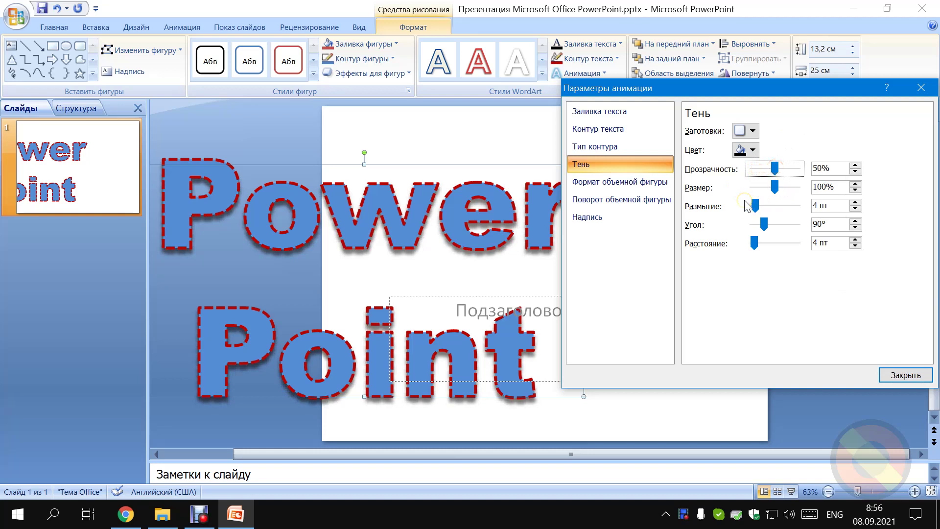
{"action": "left_click", "coordinate": [777, 188]}
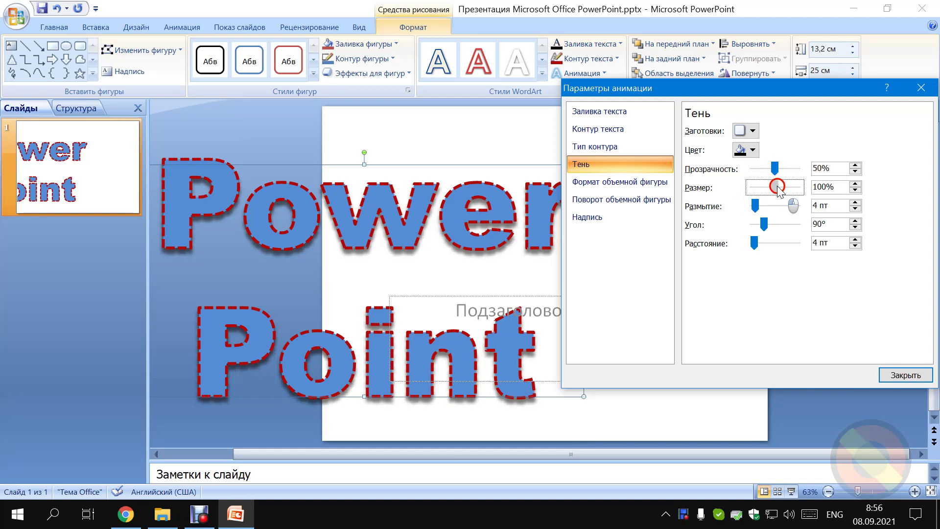
{"action": "left_click_drag", "start_coordinate": [777, 188], "coordinate": [776, 189]}
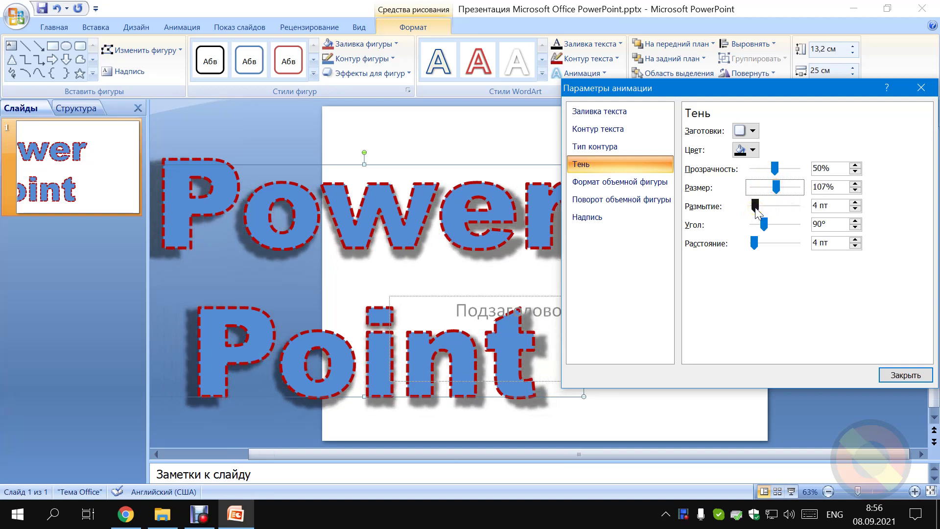
Tune the shadow to 92% size, 7 pt blur, 278° angle and 6 pt distance, then open Presets.
{"action": "mouse_move", "coordinate": [754, 207]}
{"action": "left_mouse_down"}
{"action": "mouse_move", "coordinate": [762, 226]}
{"action": "mouse_move", "coordinate": [783, 212]}
{"action": "left_mouse_up"}
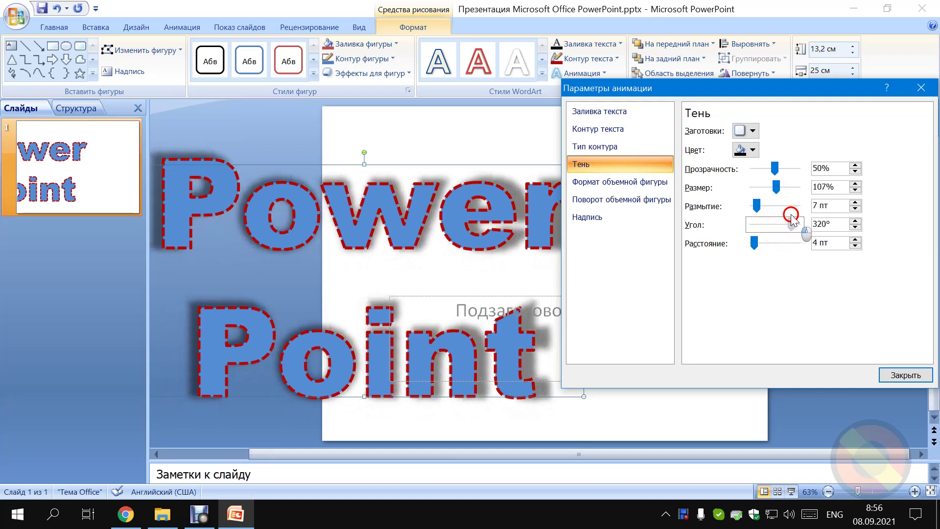
{"action": "left_click", "coordinate": [755, 243]}
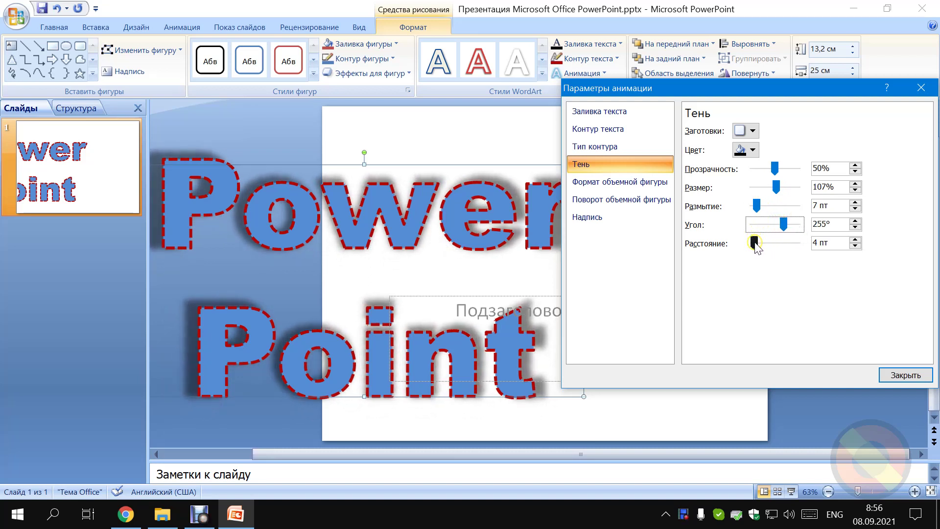
{"action": "left_click_drag", "start_coordinate": [755, 245], "coordinate": [757, 245]}
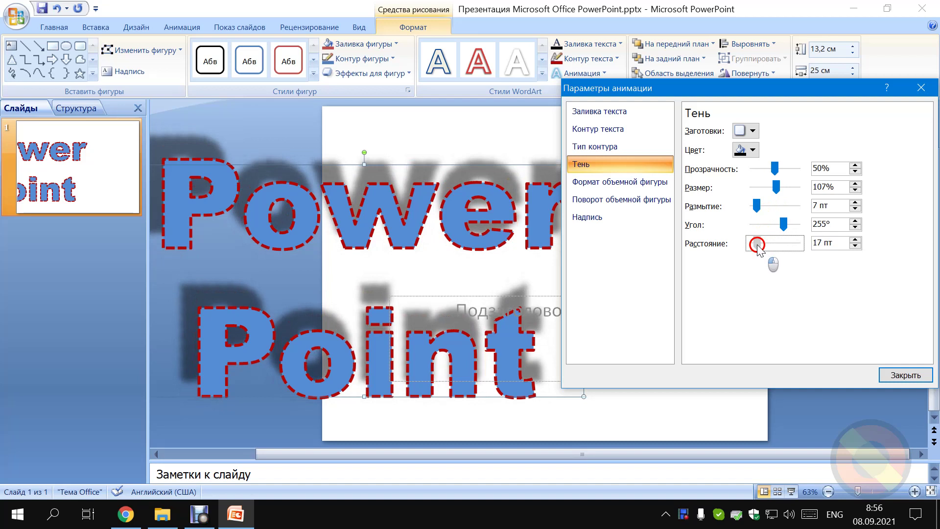
{"action": "left_click_drag", "start_coordinate": [757, 244], "coordinate": [756, 245]}
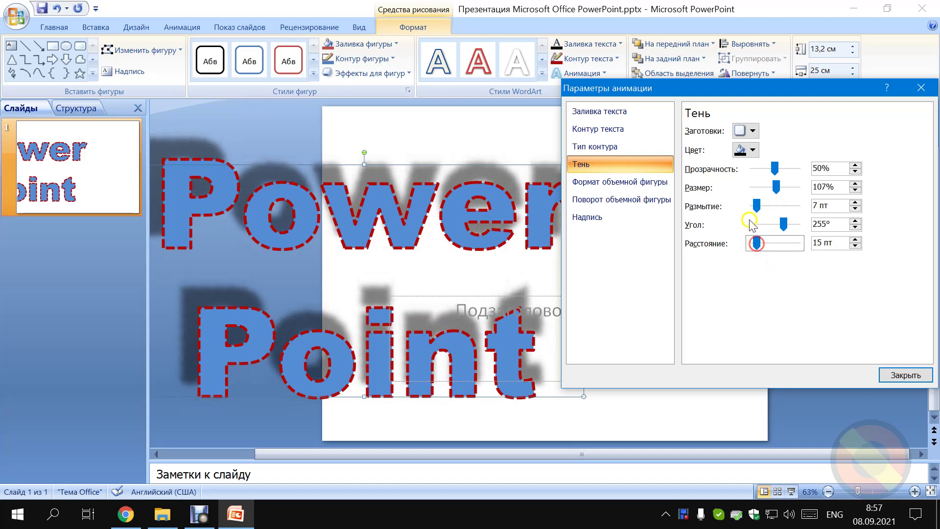
{"action": "left_click", "coordinate": [777, 187]}
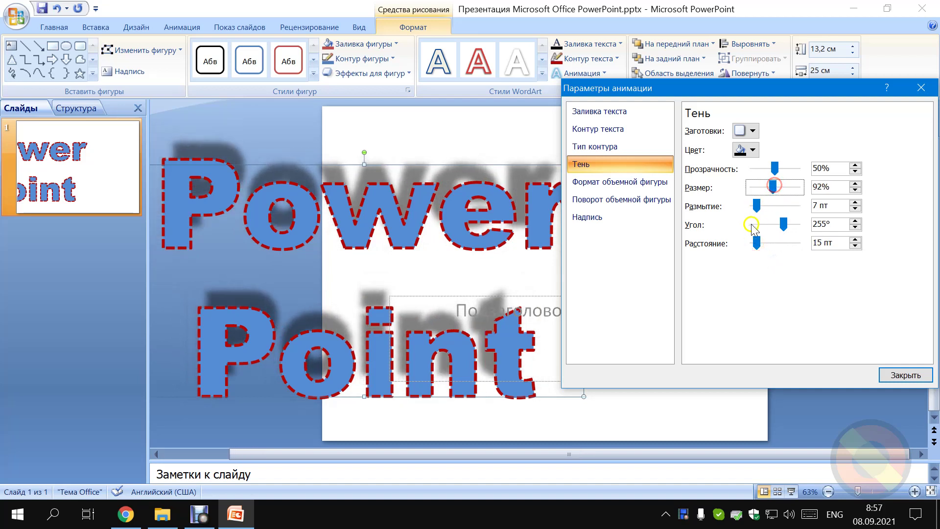
{"action": "left_click_drag", "start_coordinate": [783, 224], "coordinate": [754, 244]}
{"action": "left_click", "coordinate": [754, 243]}
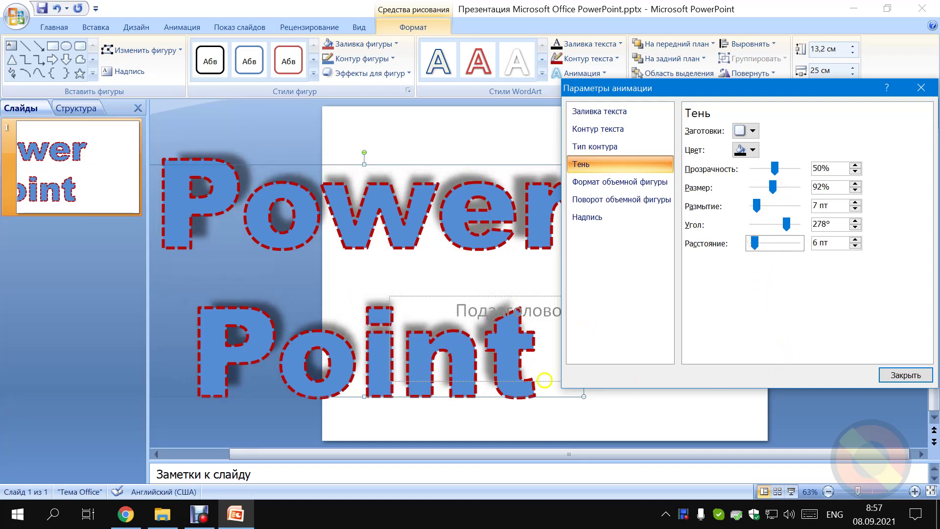
{"action": "left_click", "coordinate": [743, 130]}
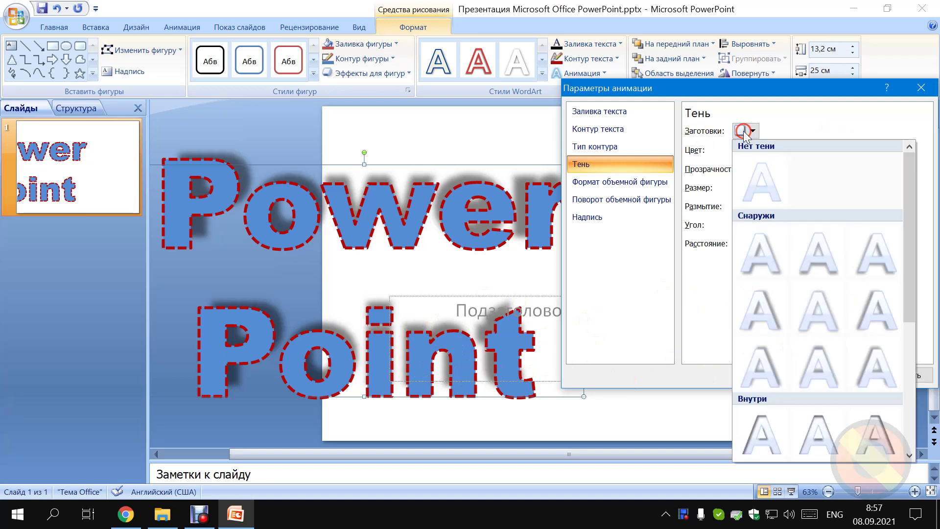
Apply the Inside Center inner shadow preset and try a stronger blur.
{"action": "left_click_drag", "start_coordinate": [909, 192], "coordinate": [916, 283]}
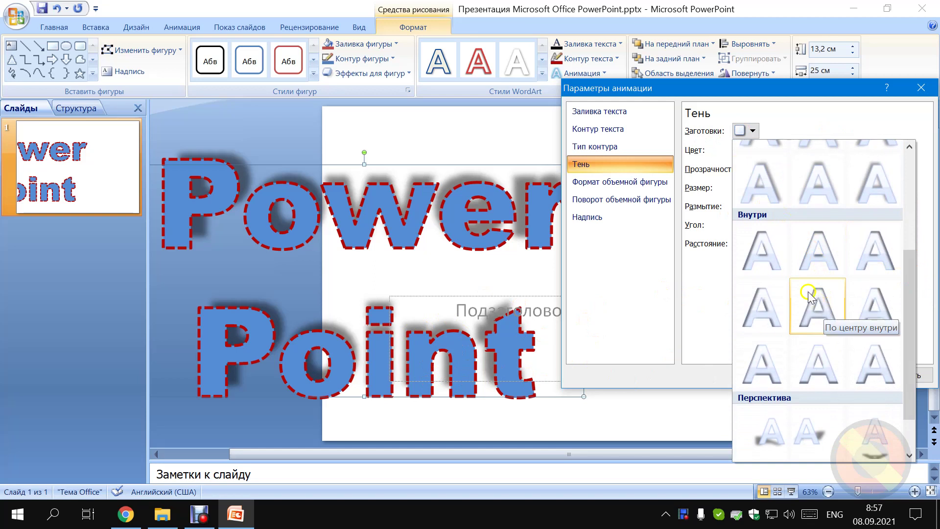
{"action": "left_click", "coordinate": [760, 250]}
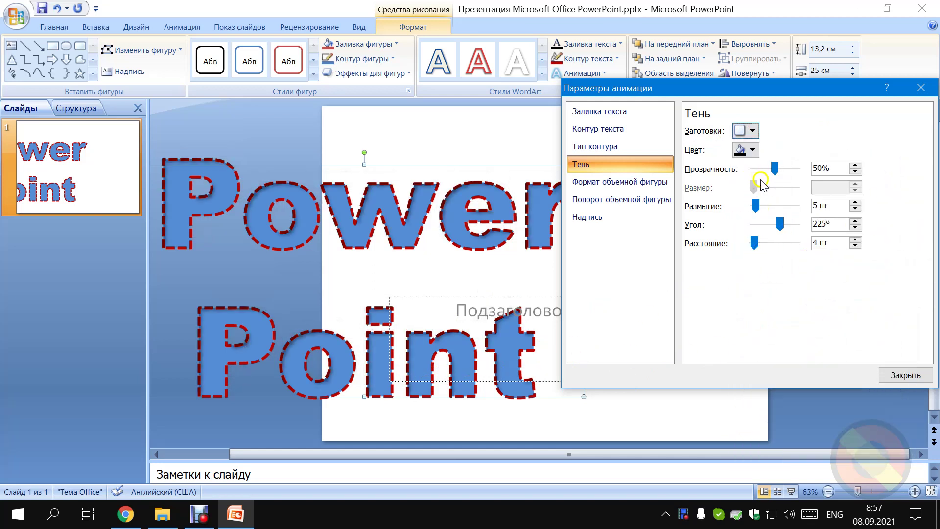
{"action": "left_click", "coordinate": [755, 211]}
{"action": "left_click", "coordinate": [757, 204]}
{"action": "left_click_drag", "start_coordinate": [753, 189], "coordinate": [772, 191]}
{"action": "left_click", "coordinate": [757, 206]}
{"action": "left_click_drag", "start_coordinate": [756, 207], "coordinate": [756, 205]}
Finalize the inner shadow at 35% transparency, 12 pt blur, 146° and 8 pt distance, and close the dialog.
{"action": "left_click", "coordinate": [753, 243]}
{"action": "left_click_drag", "start_coordinate": [753, 243], "coordinate": [754, 243]}
{"action": "left_click_drag", "start_coordinate": [774, 168], "coordinate": [765, 170]}
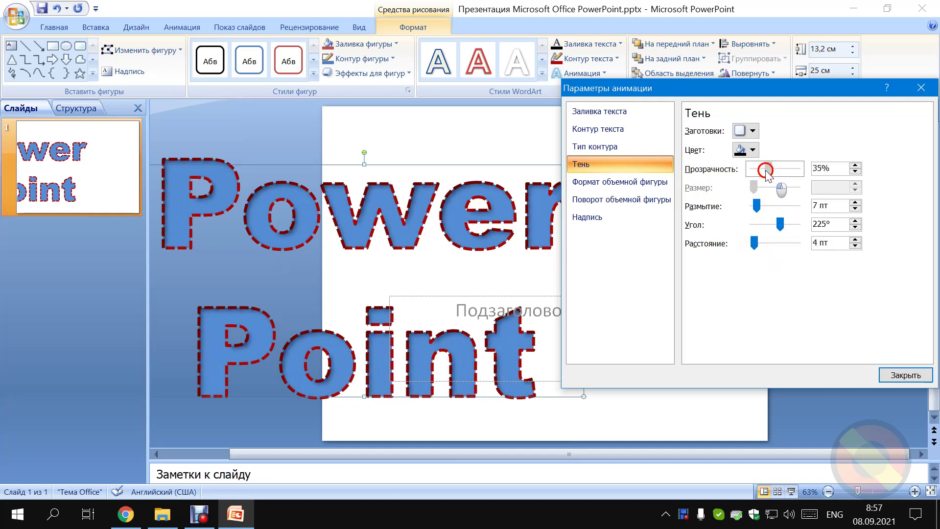
{"action": "left_click_drag", "start_coordinate": [756, 206], "coordinate": [758, 206]}
{"action": "left_click_drag", "start_coordinate": [754, 242], "coordinate": [770, 224]}
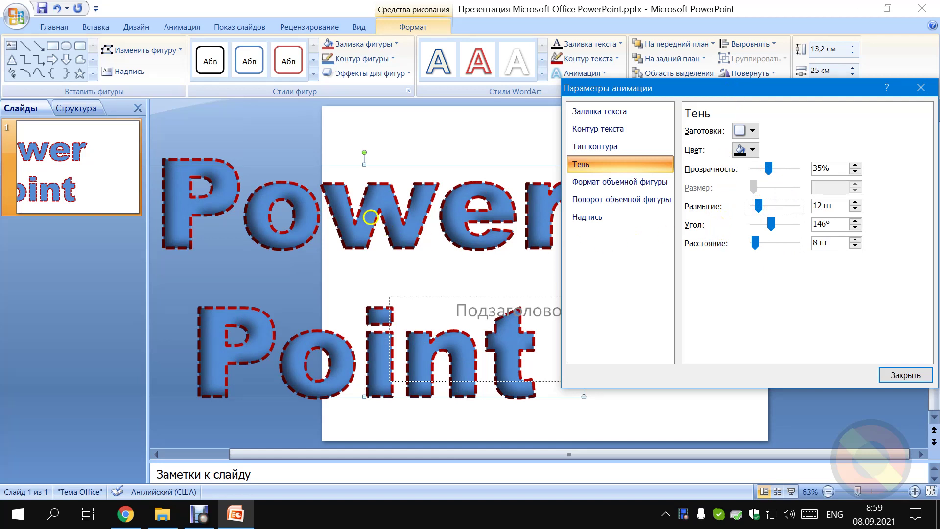
{"action": "left_click_drag", "start_coordinate": [637, 93], "coordinate": [459, 81]}
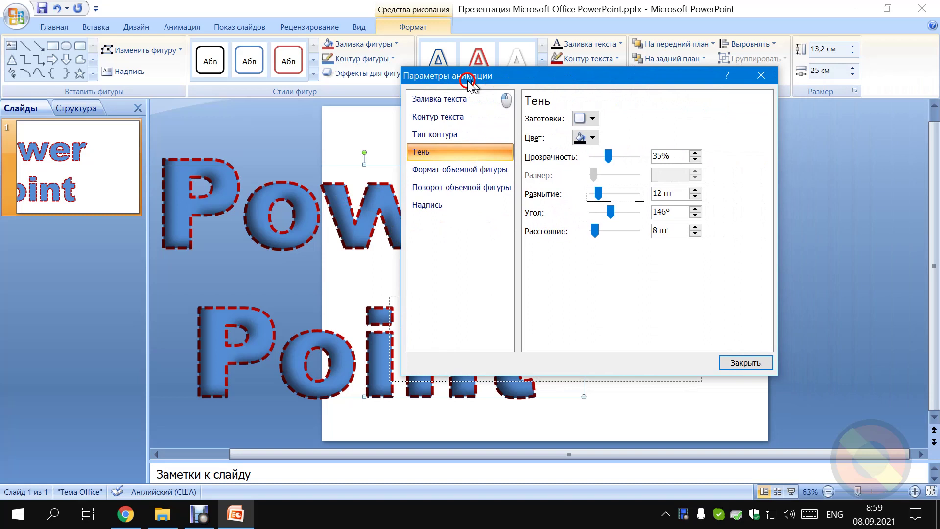
{"action": "left_click", "coordinate": [723, 362]}
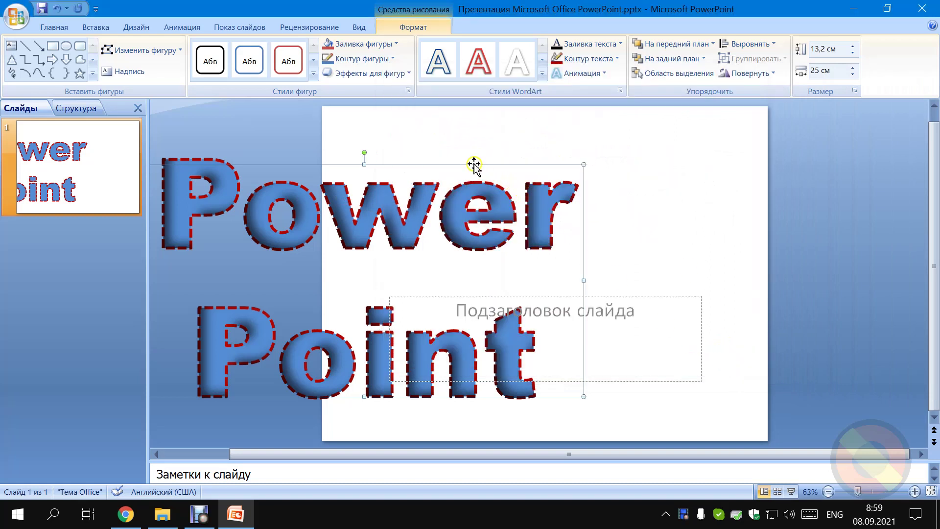
Center the Power Point WordArt on the slide and set its text outline to No Outline.
{"action": "left_click_drag", "start_coordinate": [473, 164], "coordinate": [650, 149]}
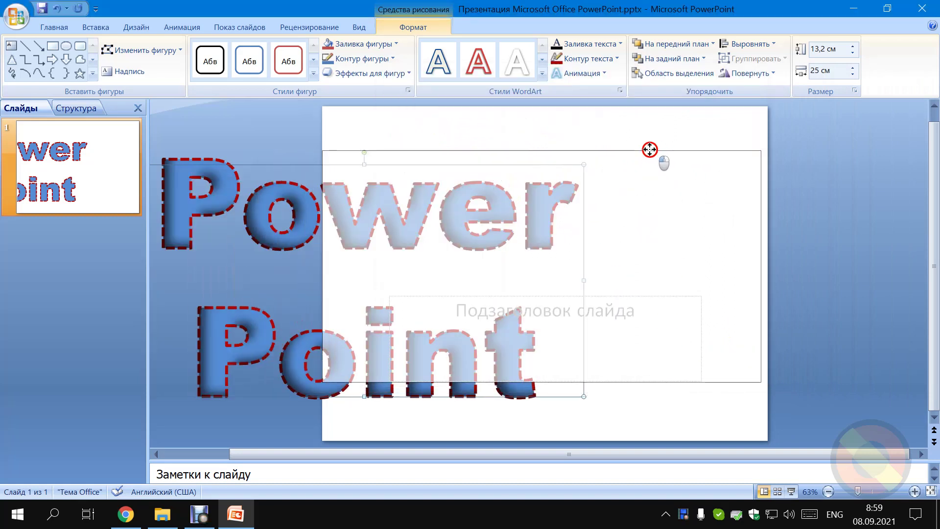
{"action": "left_click_drag", "start_coordinate": [649, 149], "coordinate": [654, 143]}
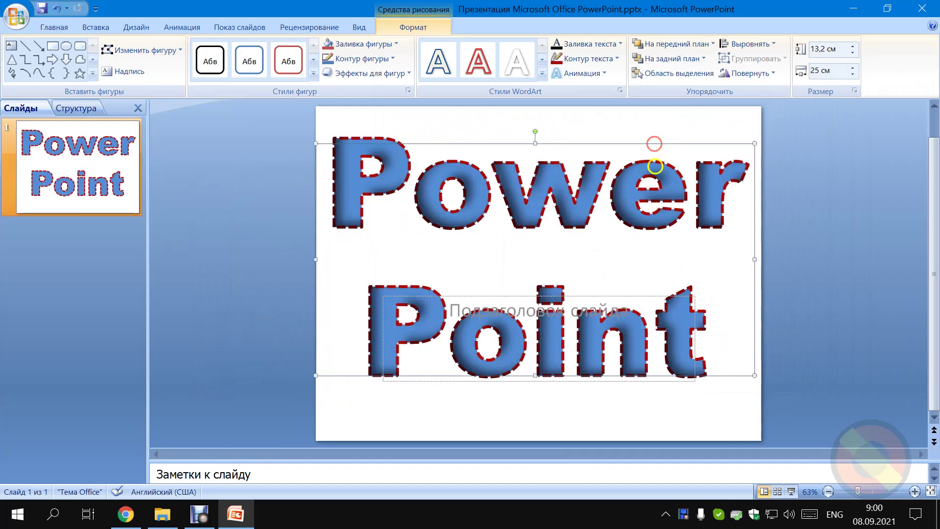
{"action": "left_click_drag", "start_coordinate": [709, 336], "coordinate": [349, 169]}
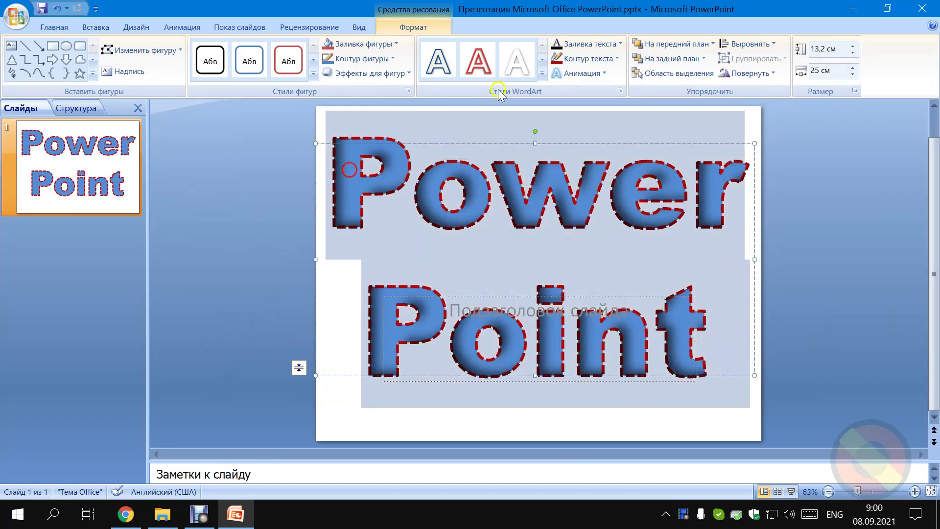
{"action": "left_click", "coordinate": [602, 182]}
{"action": "left_click_drag", "start_coordinate": [702, 326], "coordinate": [345, 168]}
{"action": "left_click", "coordinate": [595, 59]}
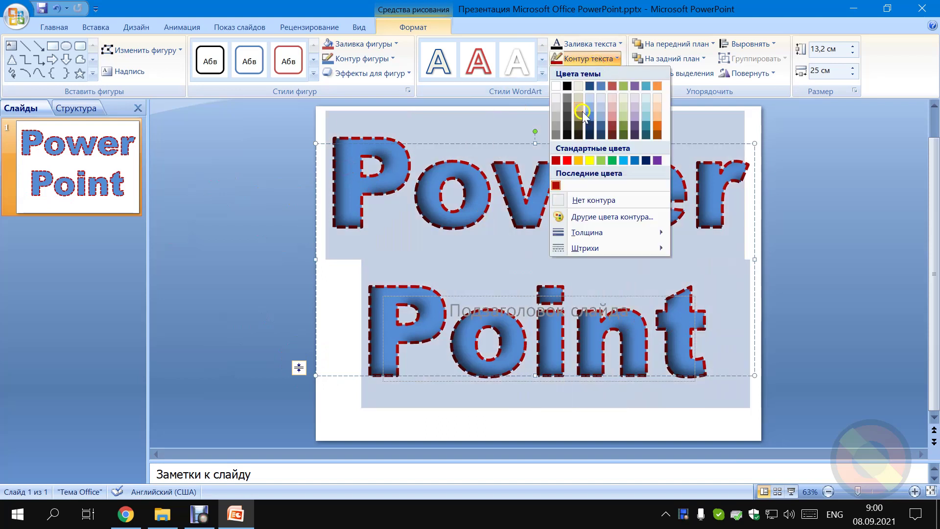
{"action": "left_click", "coordinate": [559, 208]}
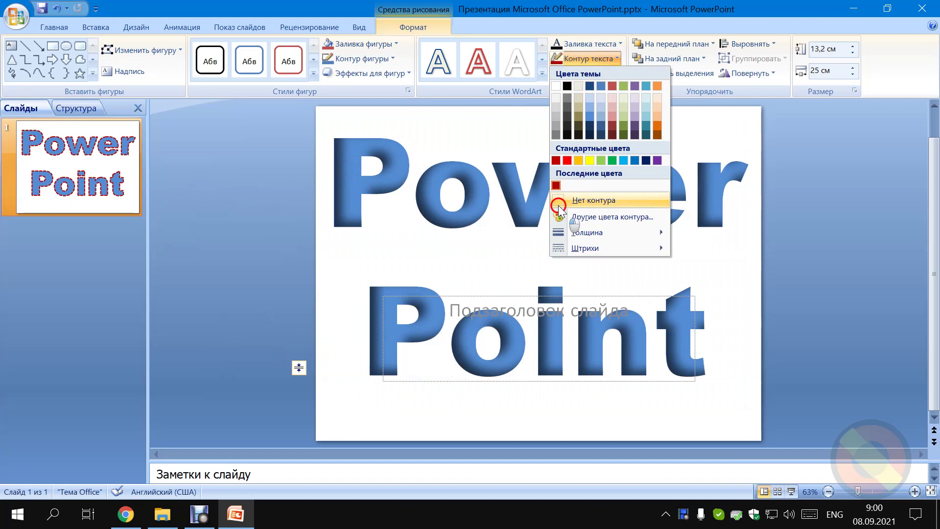
{"action": "left_click", "coordinate": [624, 424]}
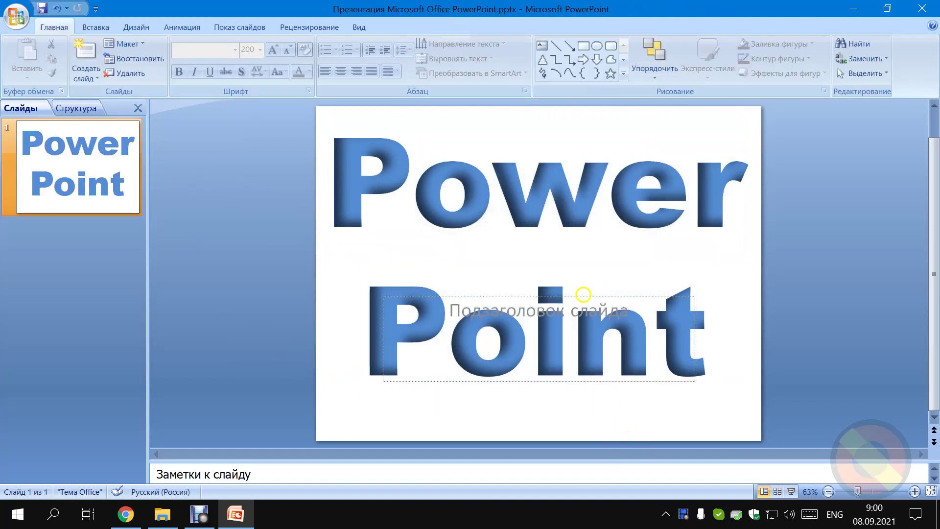
Delete the empty subtitle placeholder and nudge the WordArt into its final position.
{"action": "left_click", "coordinate": [578, 307]}
{"action": "left_click_drag", "start_coordinate": [741, 392], "coordinate": [256, 255]}
{"action": "key", "text": "Delete"}
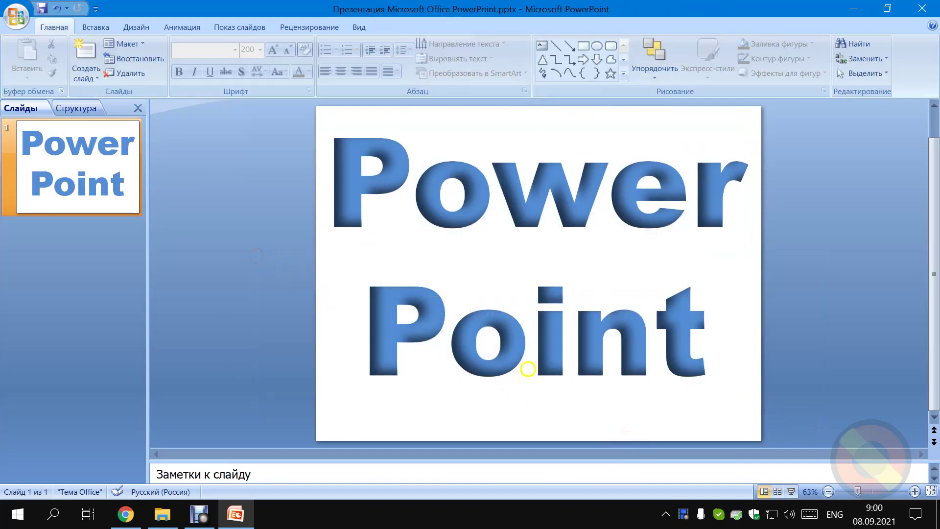
{"action": "left_click", "coordinate": [511, 377]}
{"action": "left_click_drag", "start_coordinate": [511, 377], "coordinate": [517, 380]}
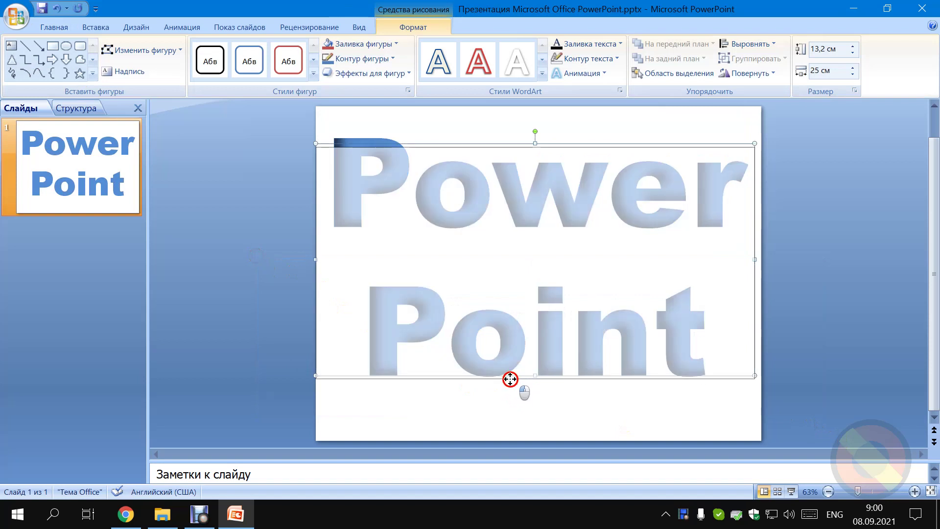
{"action": "left_click", "coordinate": [536, 380]}
{"action": "key", "text": "Left"}
{"action": "left_click", "coordinate": [586, 415]}
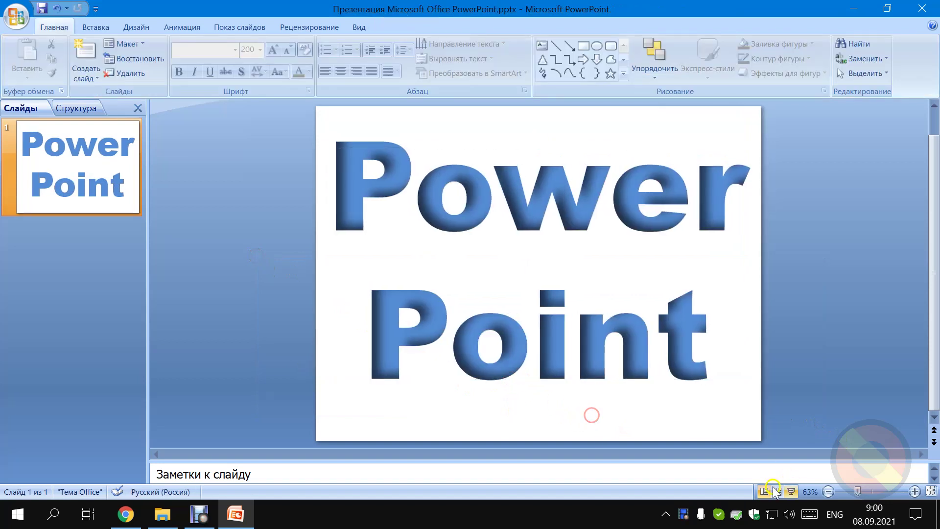
{"action": "left_click", "coordinate": [789, 490]}
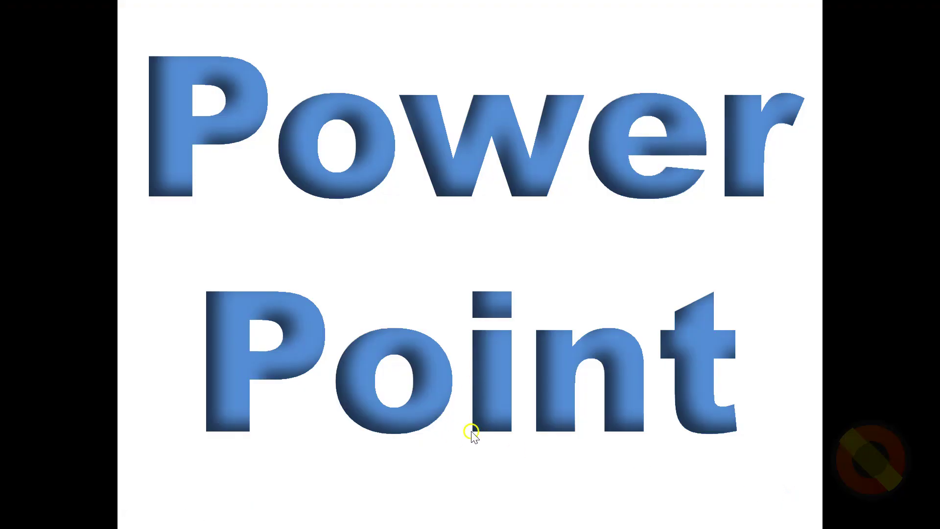
{"action": "key", "text": "Escape"}
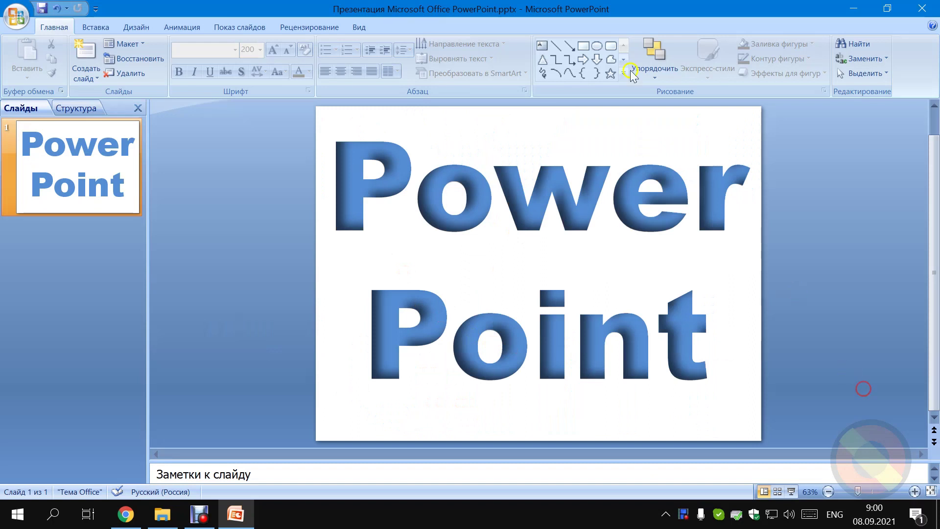
Add a reflection beneath the Power Point text and move the WordArt higher.
{"action": "left_click", "coordinate": [558, 361]}
{"action": "left_click", "coordinate": [554, 378]}
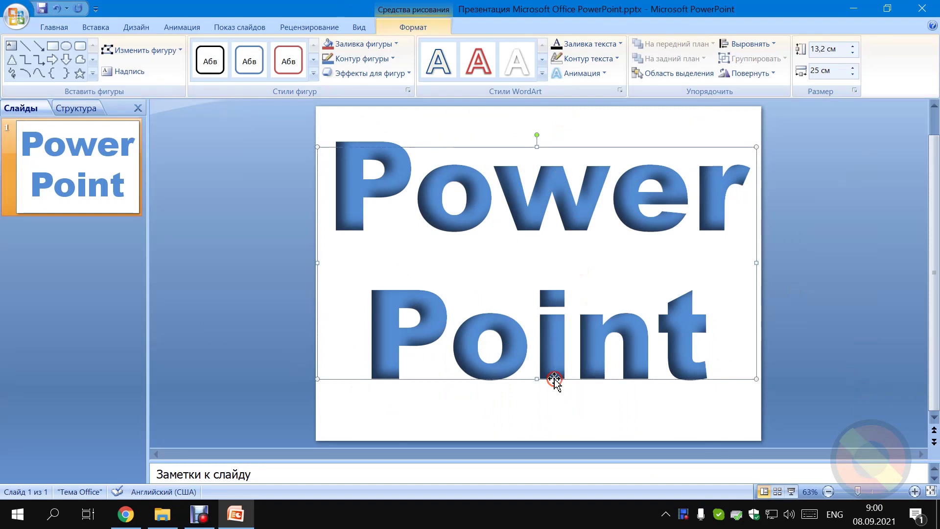
{"action": "left_click", "coordinate": [569, 74]}
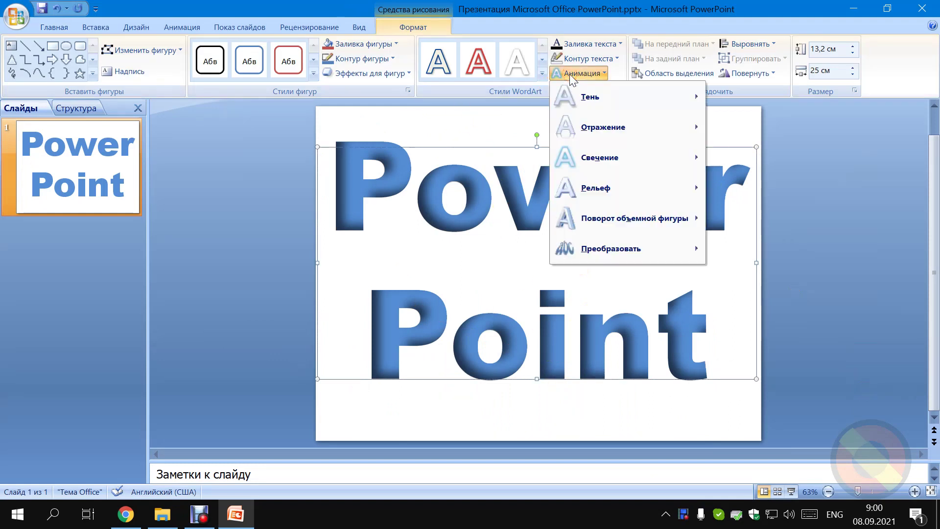
{"action": "left_click", "coordinate": [568, 141]}
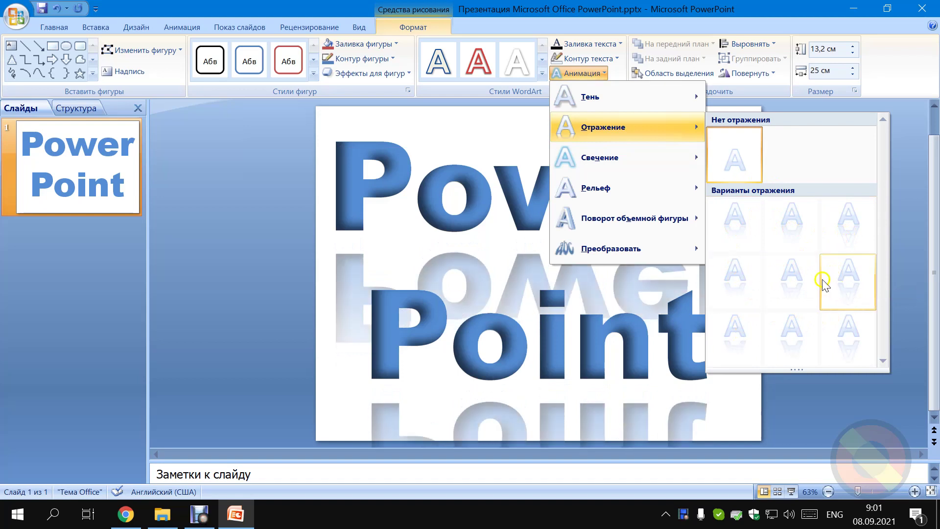
{"action": "left_click", "coordinate": [747, 234]}
{"action": "left_click", "coordinate": [815, 307]}
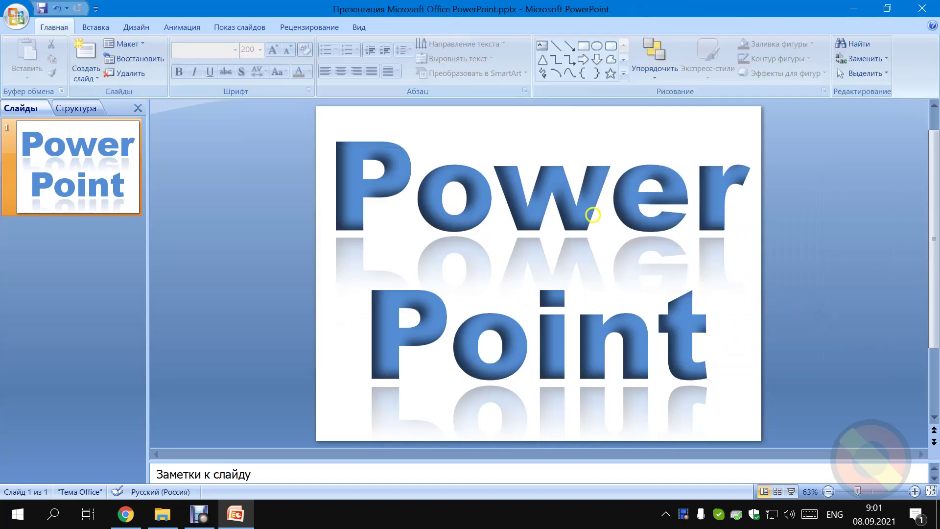
{"action": "left_click", "coordinate": [592, 174]}
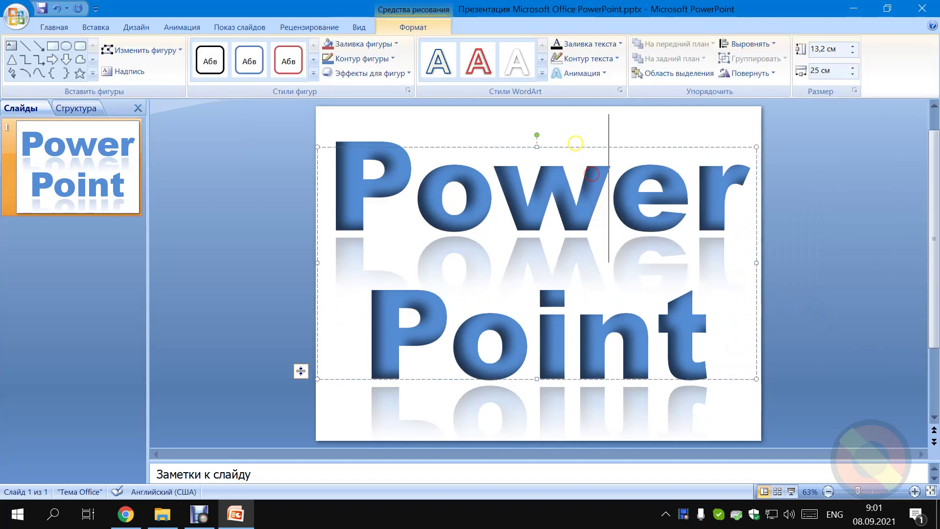
{"action": "left_click_drag", "start_coordinate": [569, 147], "coordinate": [571, 119]}
{"action": "left_click", "coordinate": [795, 289]}
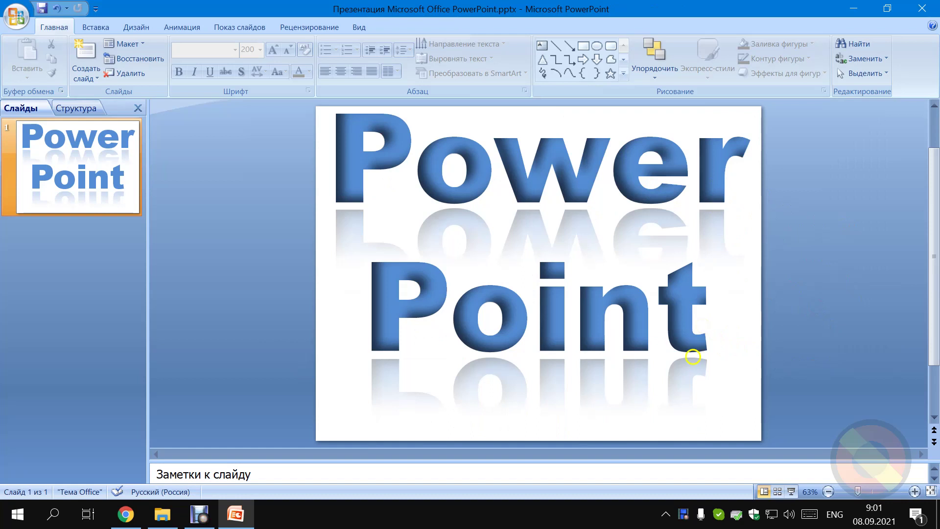
Remove the reflection again and lower the WordArt slightly on the slide.
{"action": "left_click", "coordinate": [705, 346]}
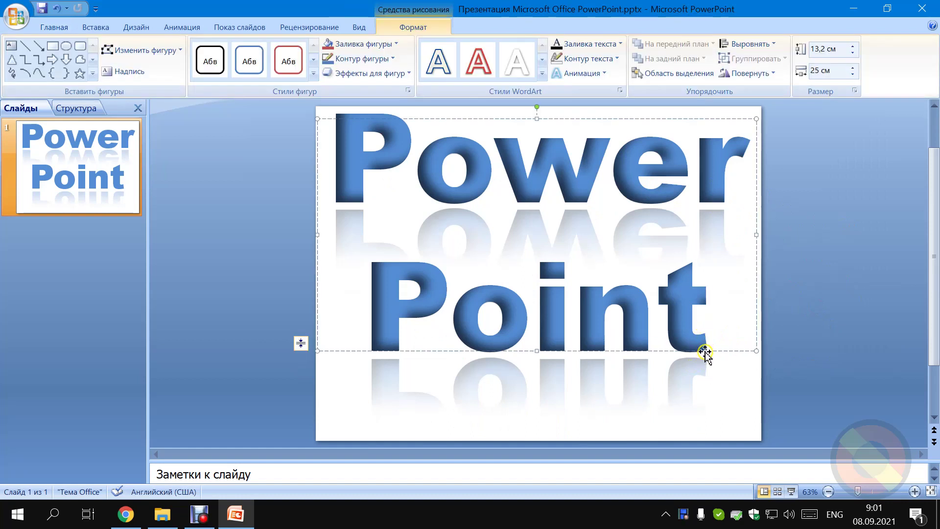
{"action": "left_click", "coordinate": [580, 73]}
{"action": "mouse_move", "coordinate": [603, 127]}
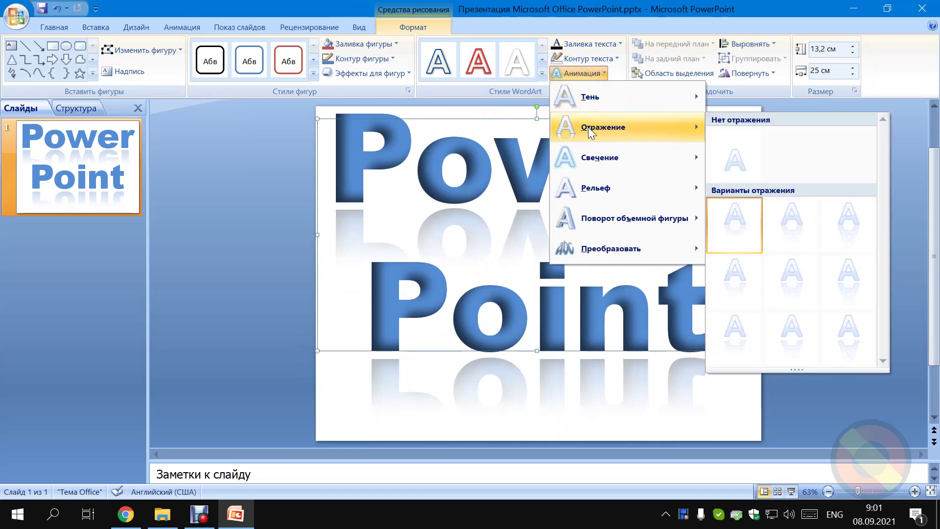
{"action": "left_click", "coordinate": [731, 159]}
{"action": "left_click", "coordinate": [729, 155]}
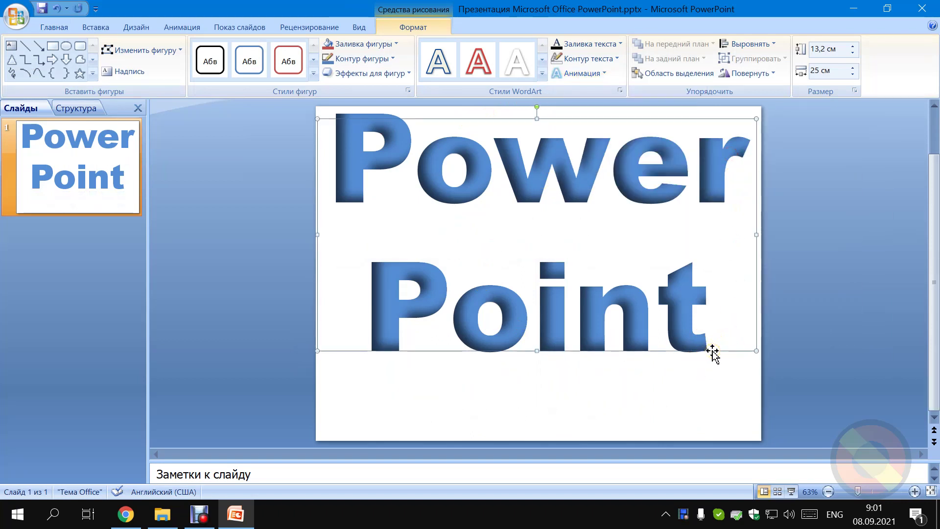
{"action": "left_click_drag", "start_coordinate": [712, 351], "coordinate": [713, 371]}
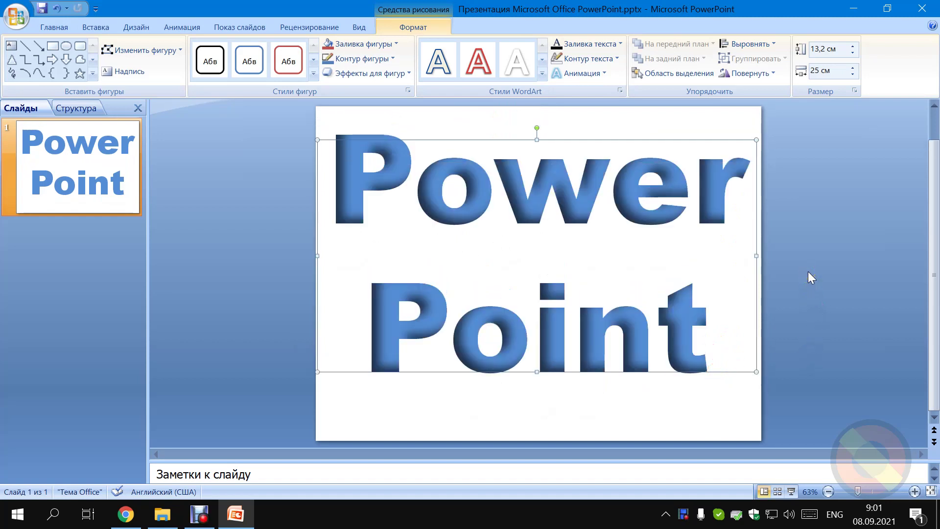
Surround the Power Point lettering with an 11 pt glow colored blue Accent 1.
{"action": "left_click", "coordinate": [594, 78]}
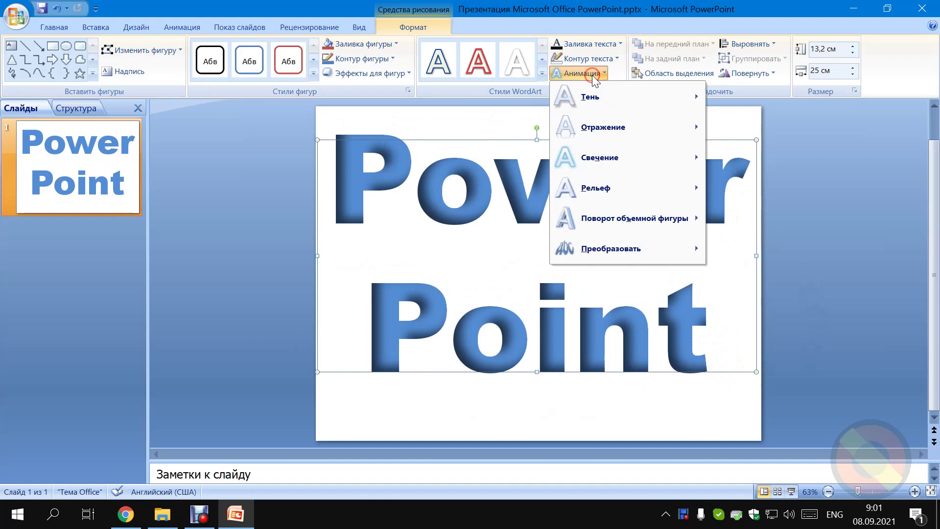
{"action": "left_click", "coordinate": [592, 75]}
{"action": "right_click", "coordinate": [592, 75]}
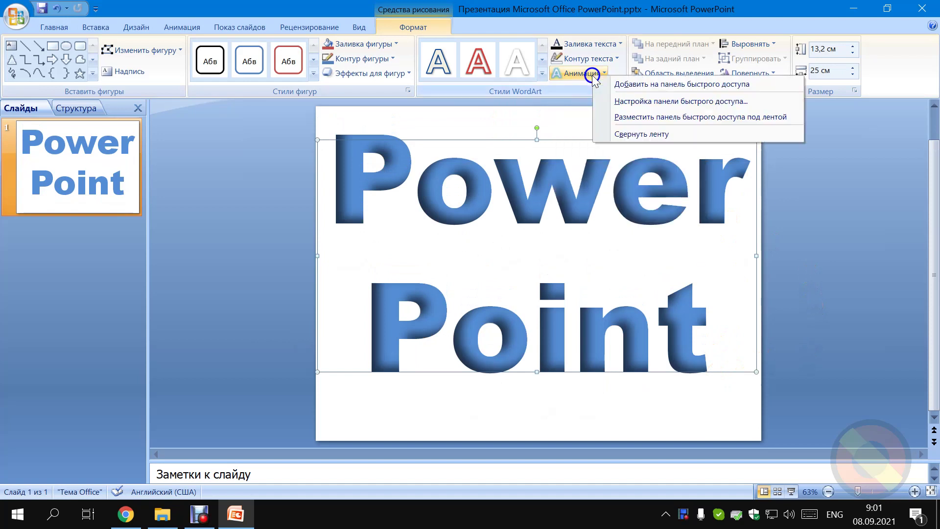
{"action": "left_click", "coordinate": [570, 5]}
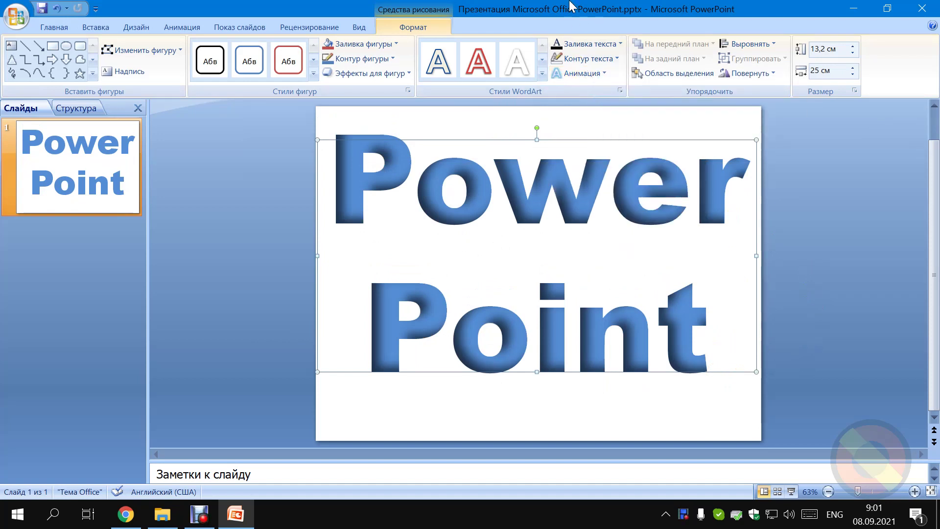
{"action": "left_click", "coordinate": [549, 137]}
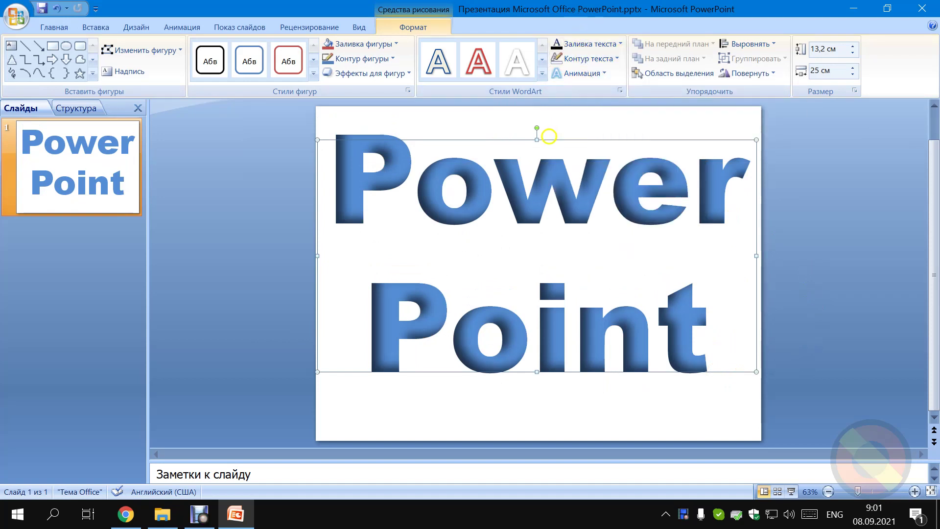
{"action": "left_click", "coordinate": [581, 75]}
{"action": "left_click", "coordinate": [609, 157]}
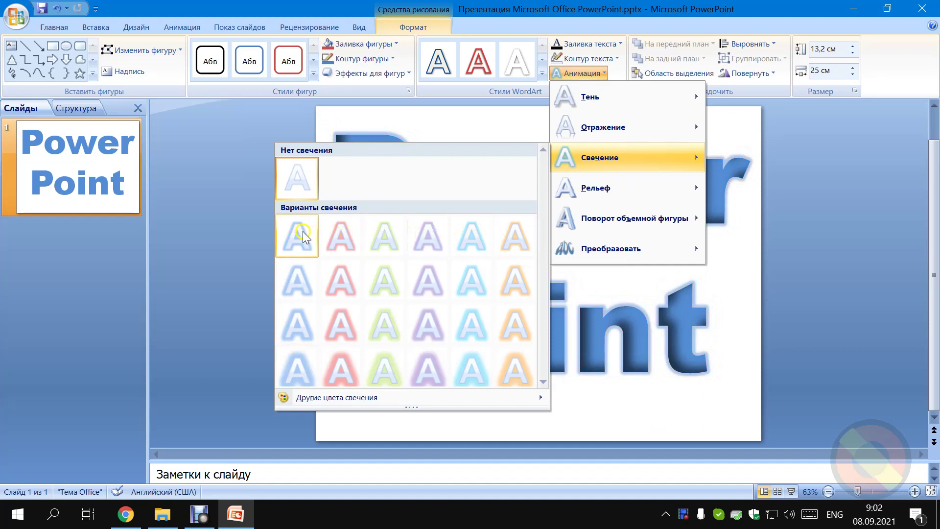
{"action": "left_click", "coordinate": [326, 240]}
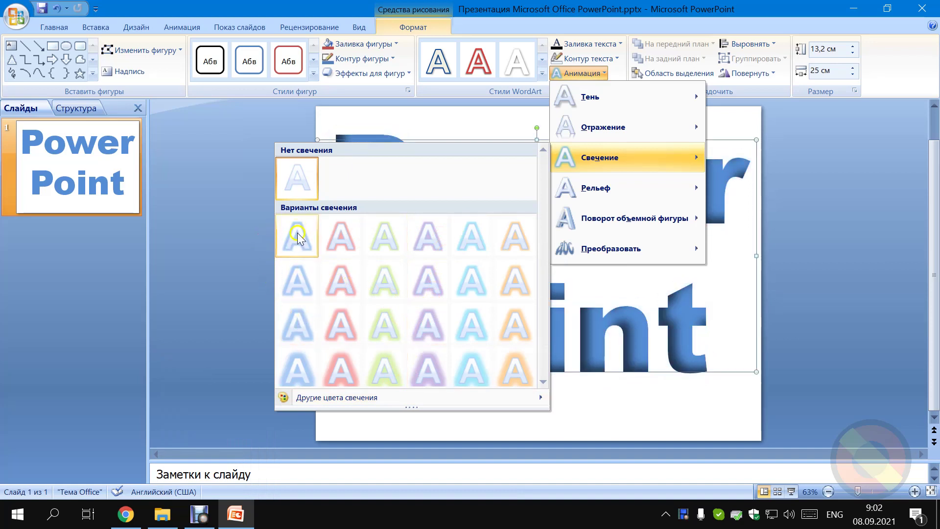
{"action": "left_click", "coordinate": [302, 327]}
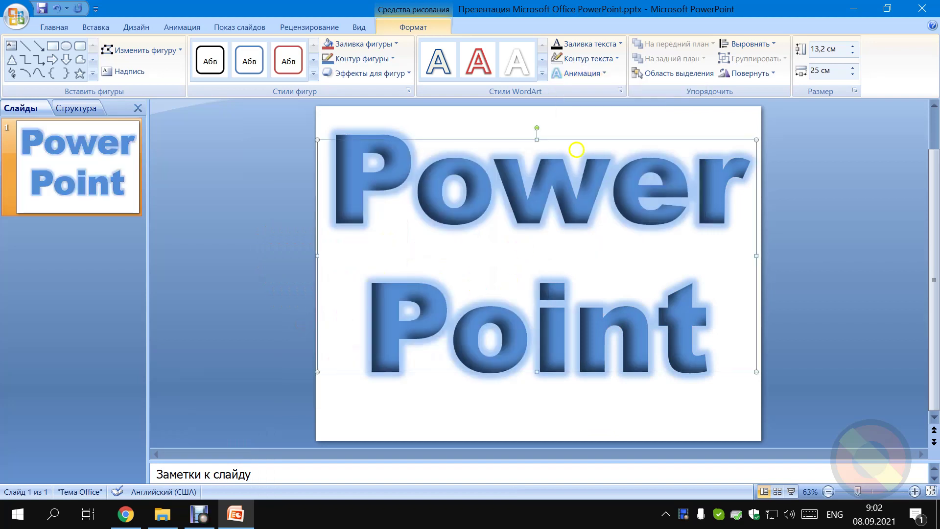
{"action": "left_click", "coordinate": [579, 73]}
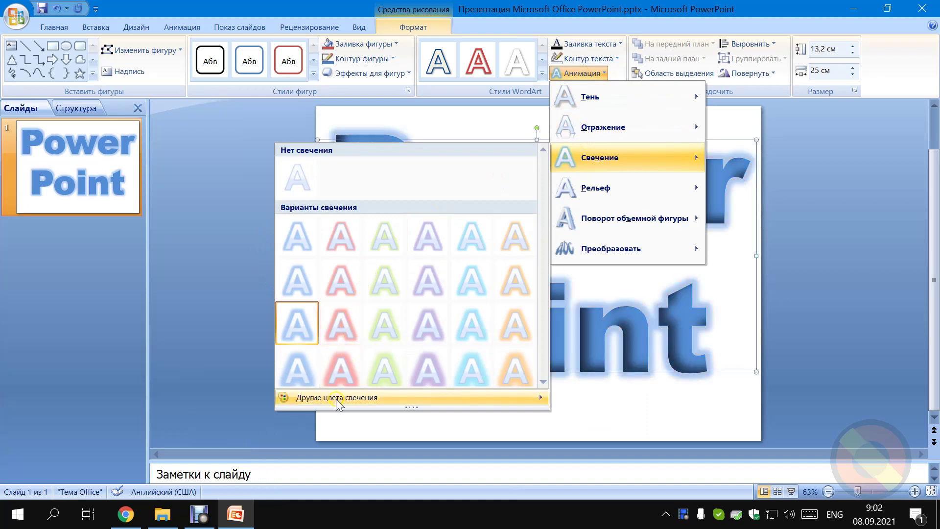
{"action": "mouse_move", "coordinate": [336, 397]}
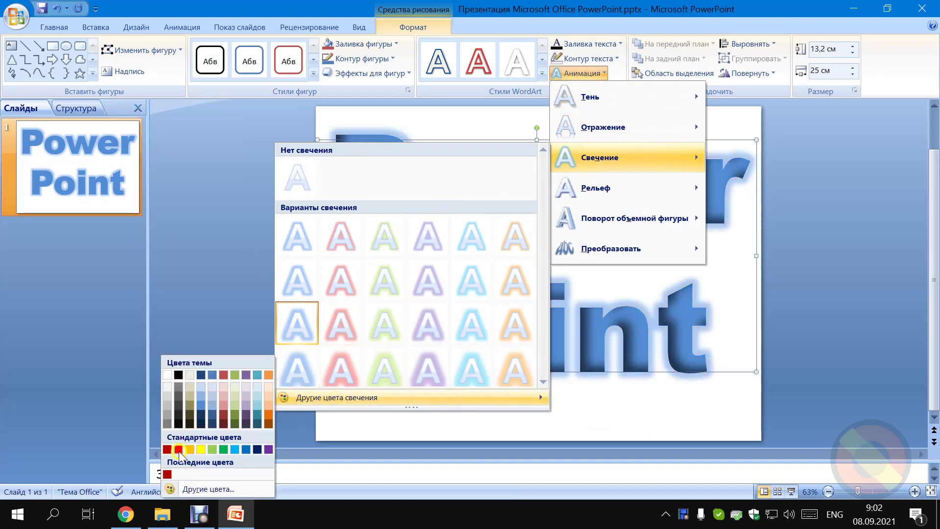
{"action": "left_click", "coordinate": [202, 406]}
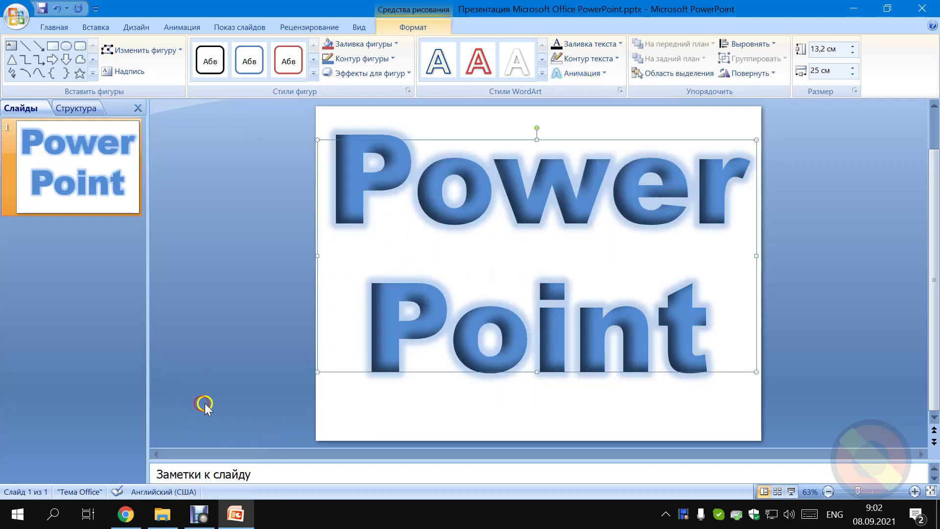
{"action": "left_click", "coordinate": [427, 419]}
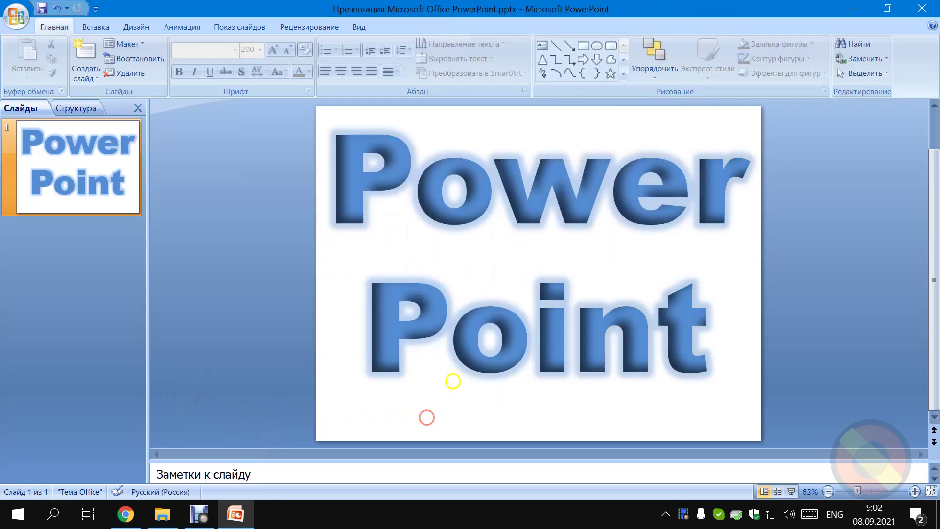
{"action": "left_click", "coordinate": [450, 374]}
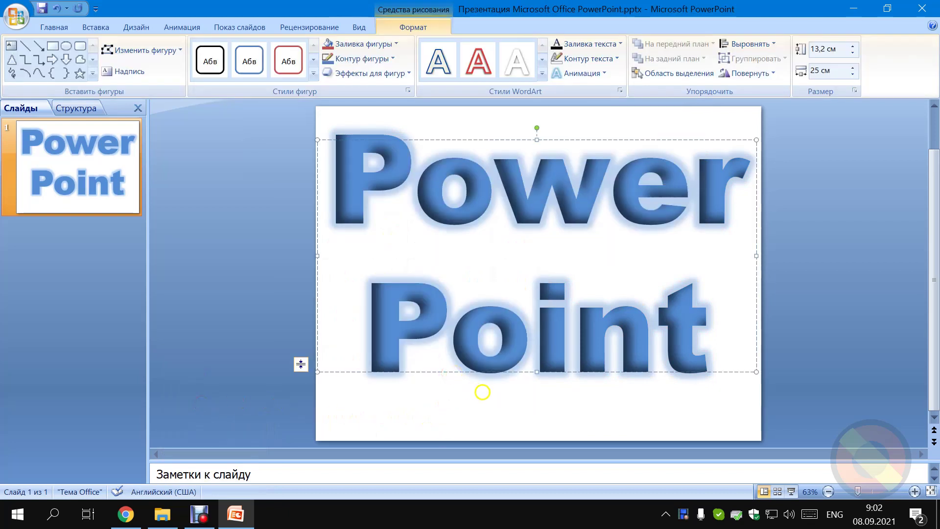
{"action": "left_click", "coordinate": [725, 427]}
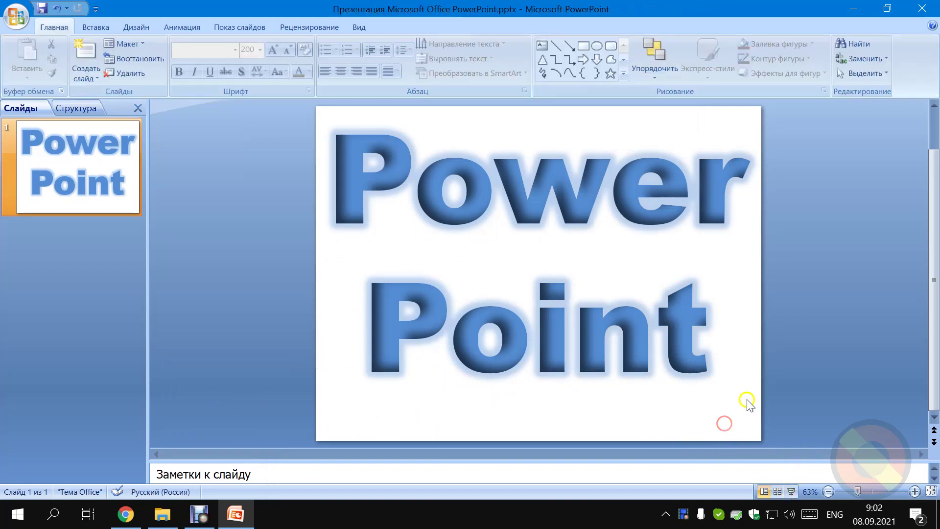
{"action": "left_click", "coordinate": [792, 489]}
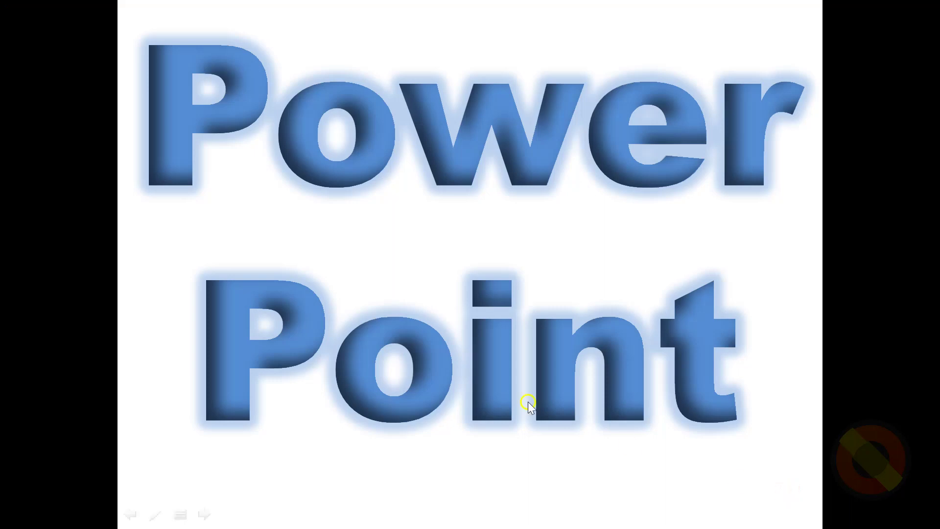
{"action": "key", "text": "Escape"}
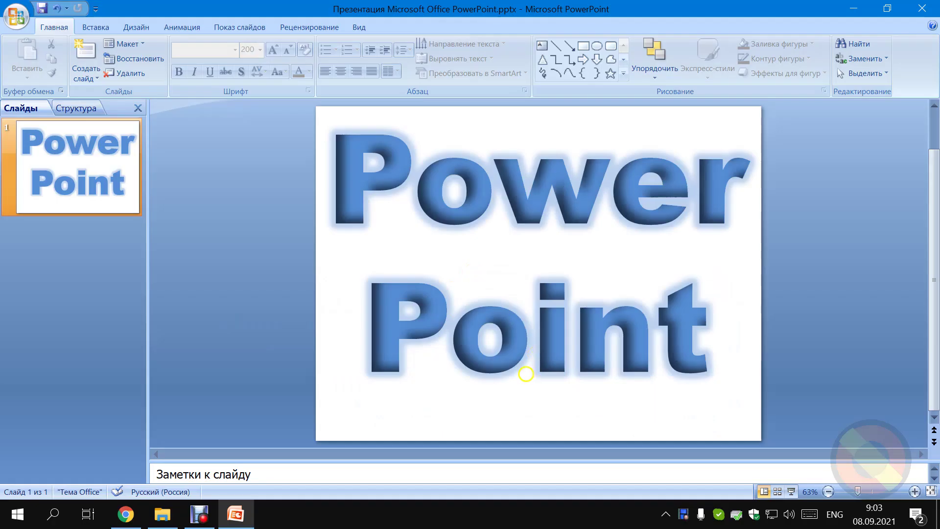
Set the WordArt's glow to No Glow, leaving the box at its original position.
{"action": "left_click", "coordinate": [534, 381]}
{"action": "left_click", "coordinate": [547, 372]}
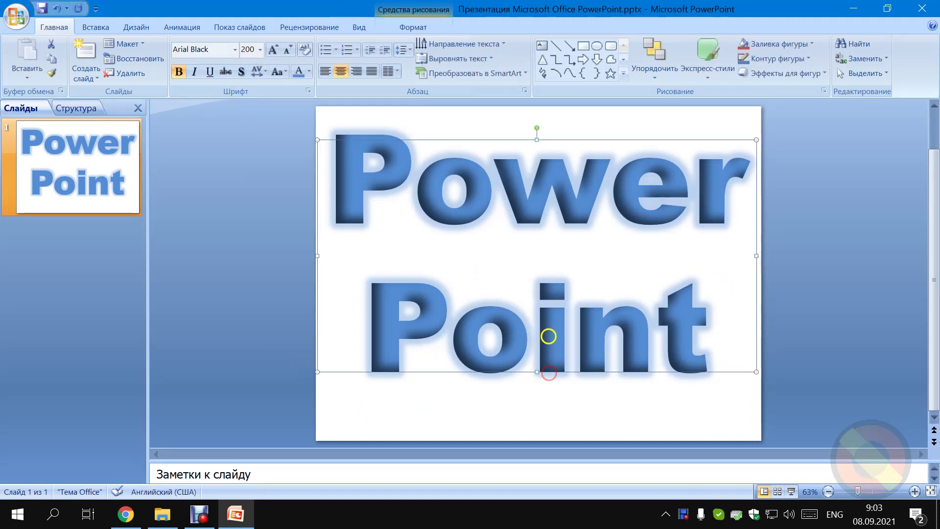
{"action": "left_click", "coordinate": [403, 14]}
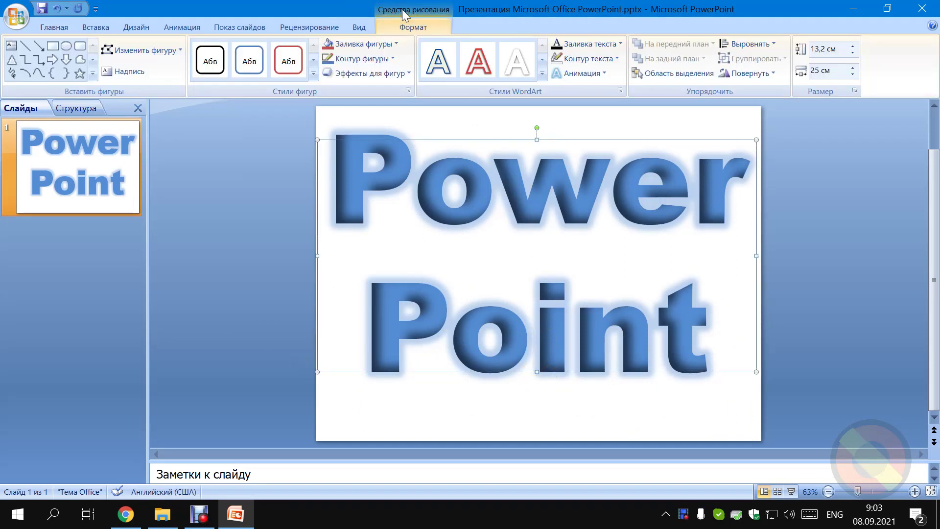
{"action": "left_click", "coordinate": [571, 74]}
{"action": "mouse_move", "coordinate": [599, 158]}
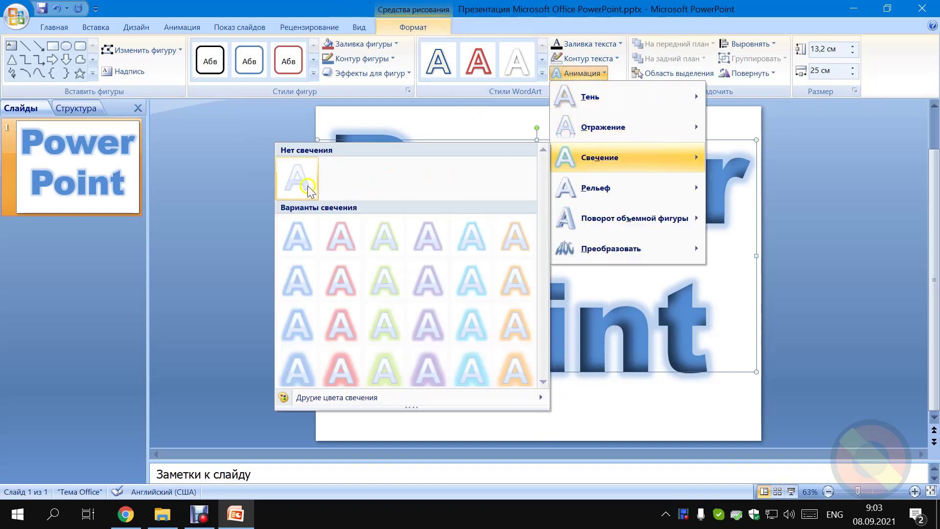
{"action": "left_click", "coordinate": [298, 188]}
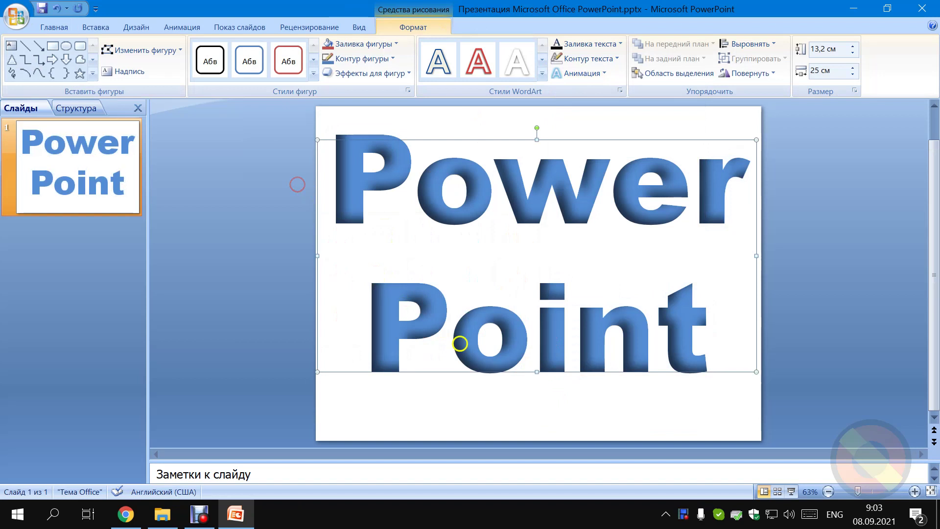
{"action": "left_click_drag", "start_coordinate": [480, 374], "coordinate": [480, 391]}
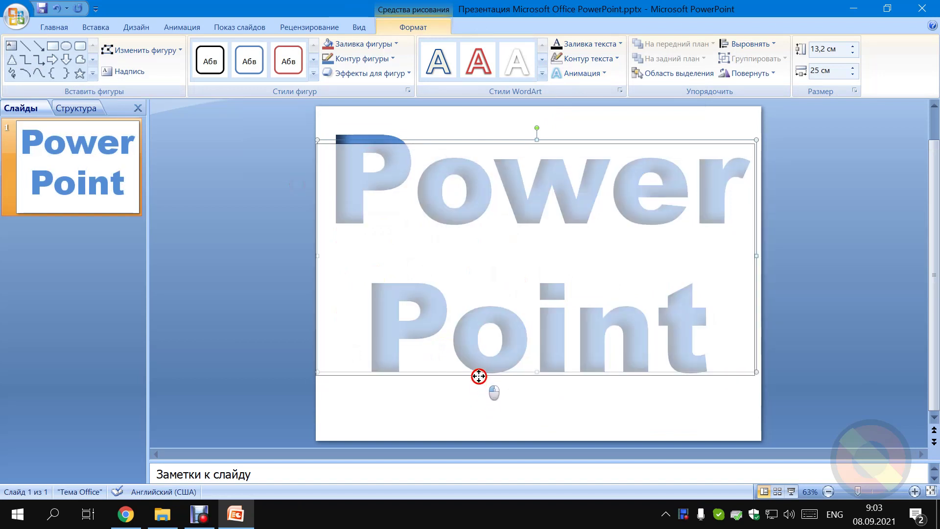
{"action": "left_click_drag", "start_coordinate": [479, 392], "coordinate": [481, 372]}
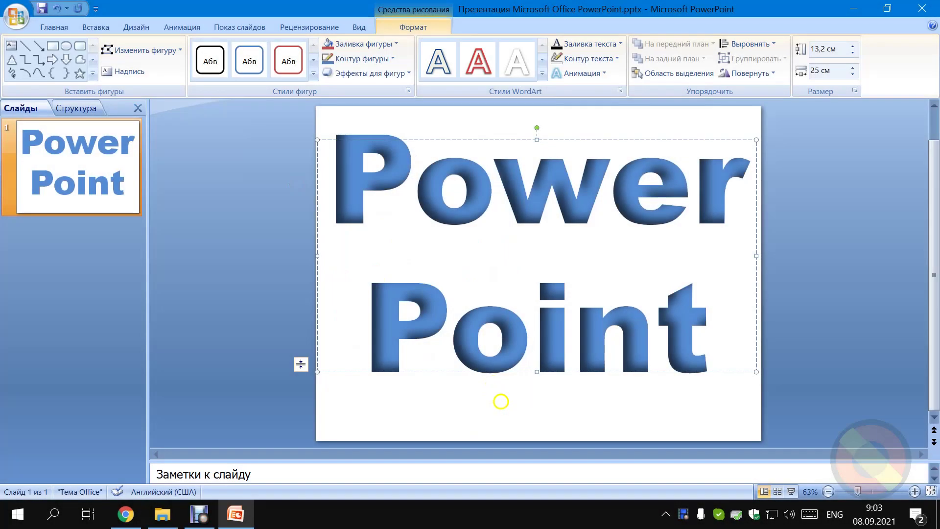
{"action": "left_click", "coordinate": [510, 426]}
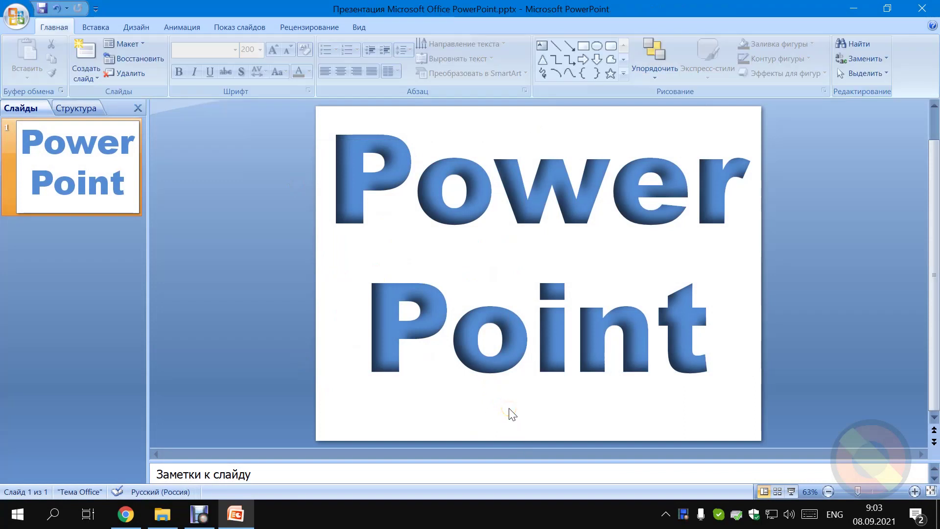